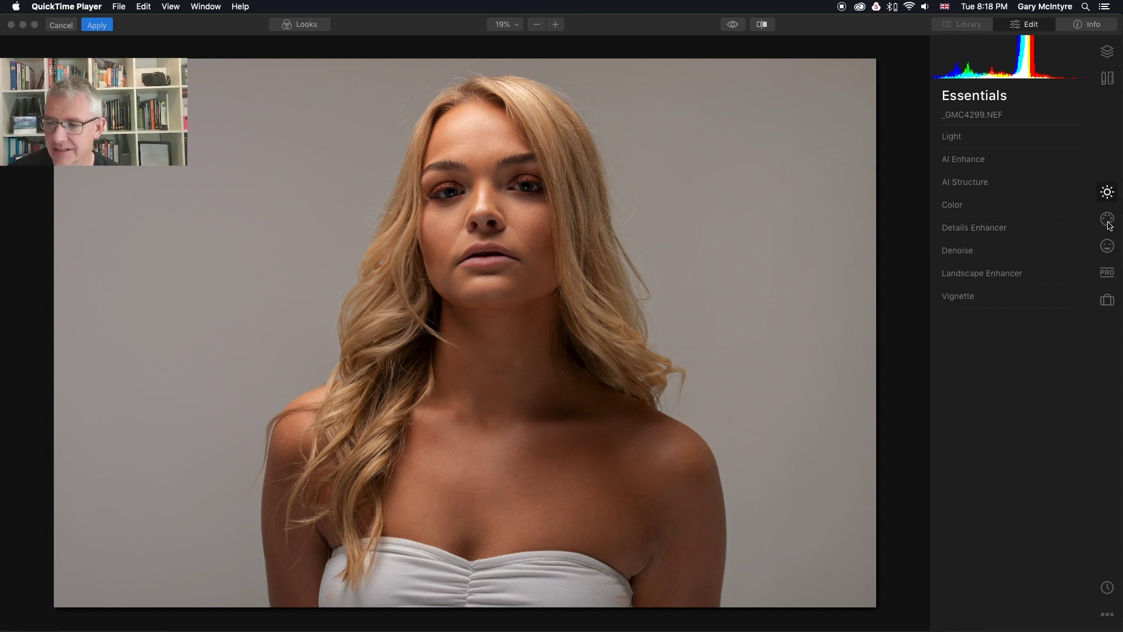
Step: Expand AI Sky Replacement in the Creative tools and bring up the Sky Selection list
left_click(1108, 225)
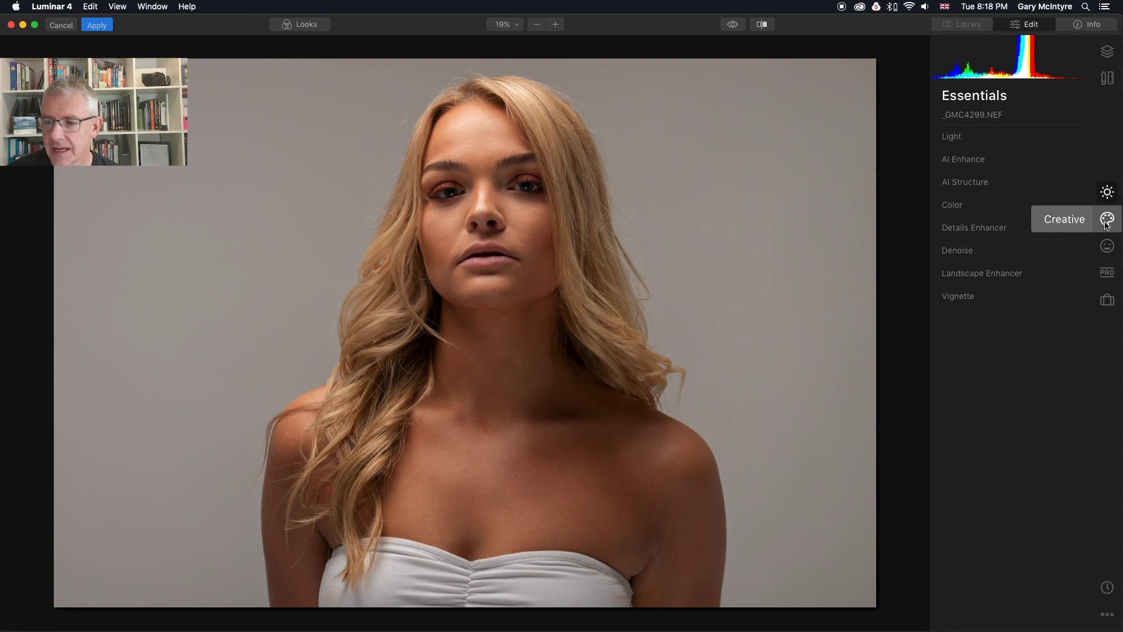
left_click(1106, 225)
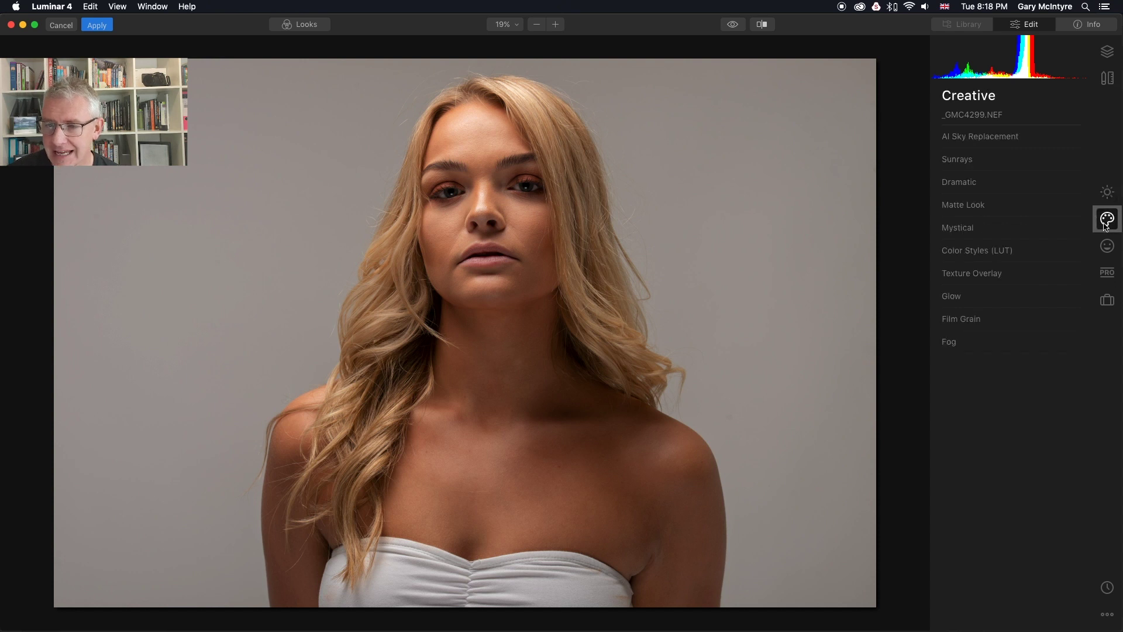
left_click(985, 140)
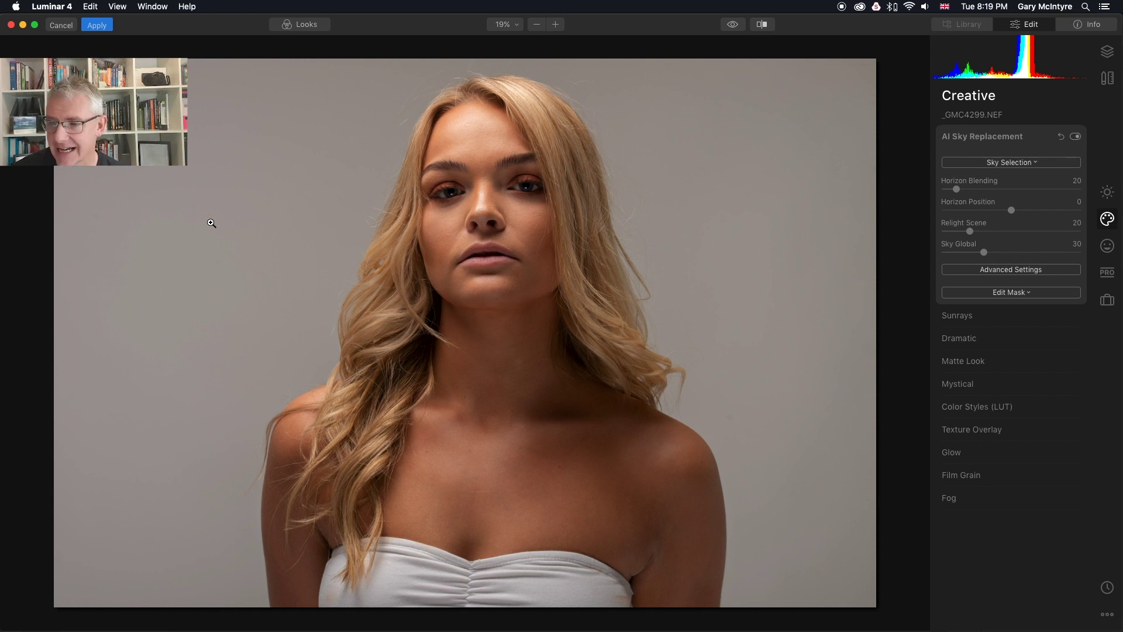
left_click(1024, 165)
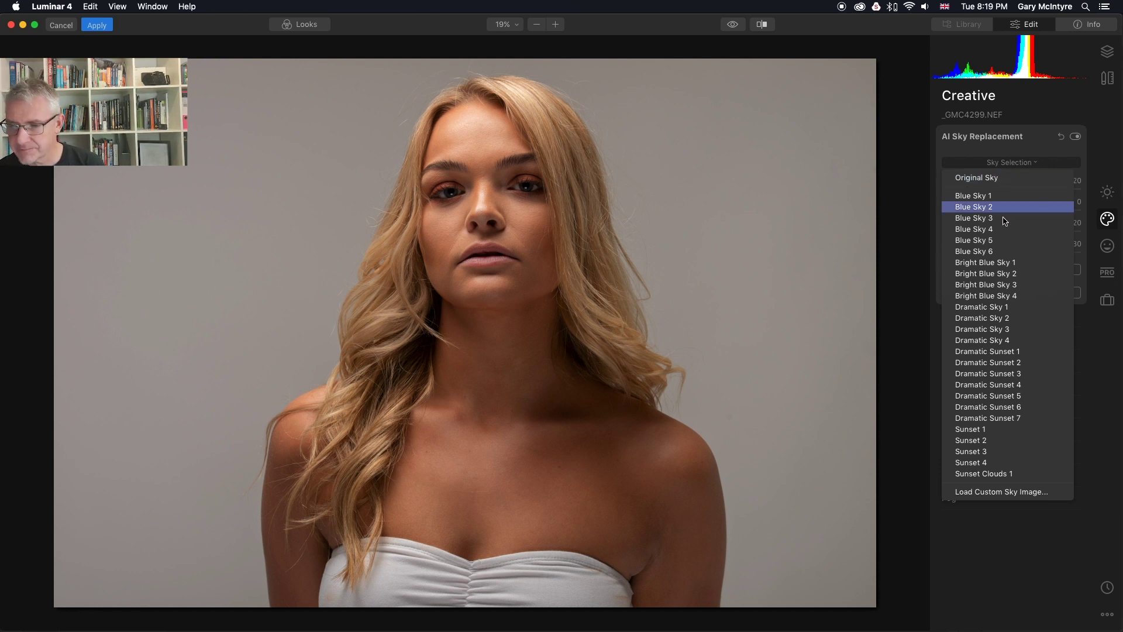
Step: Apply Dramatic Sky 3 with Horizon Blending 0 and Horizon Position -100
left_click(994, 330)
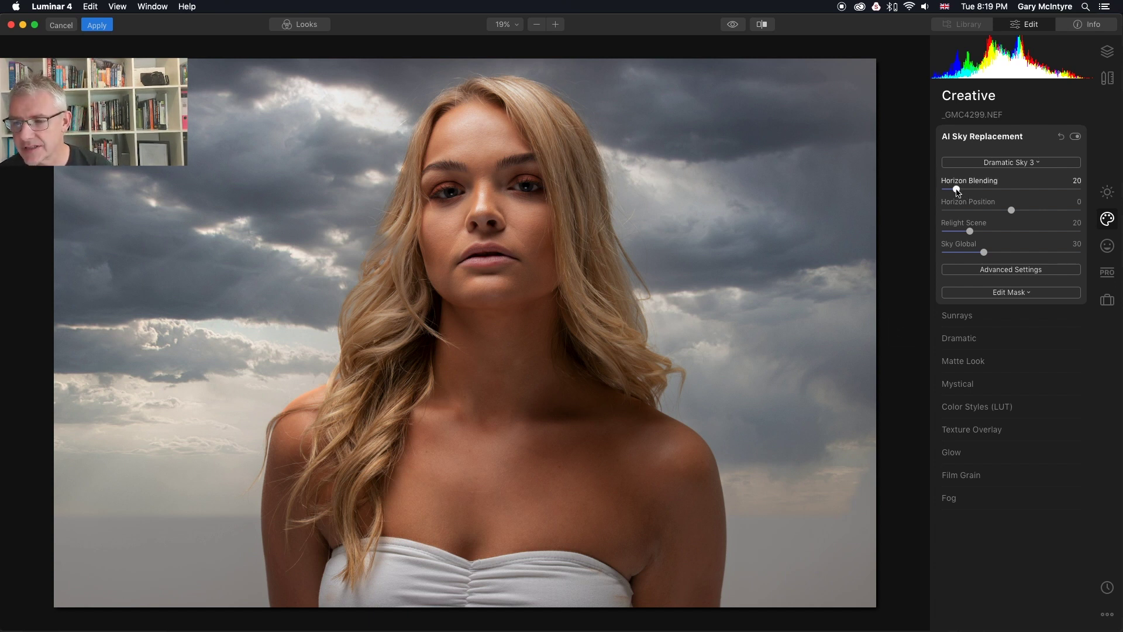
left_click_drag(956, 189, 933, 192)
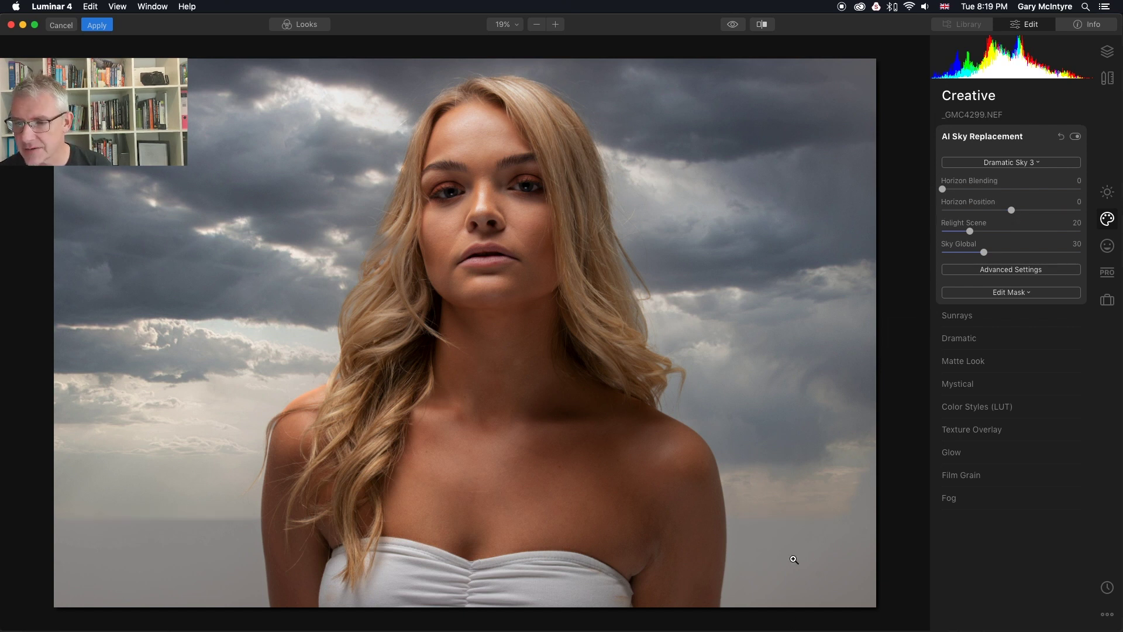
left_click_drag(1011, 210, 922, 210)
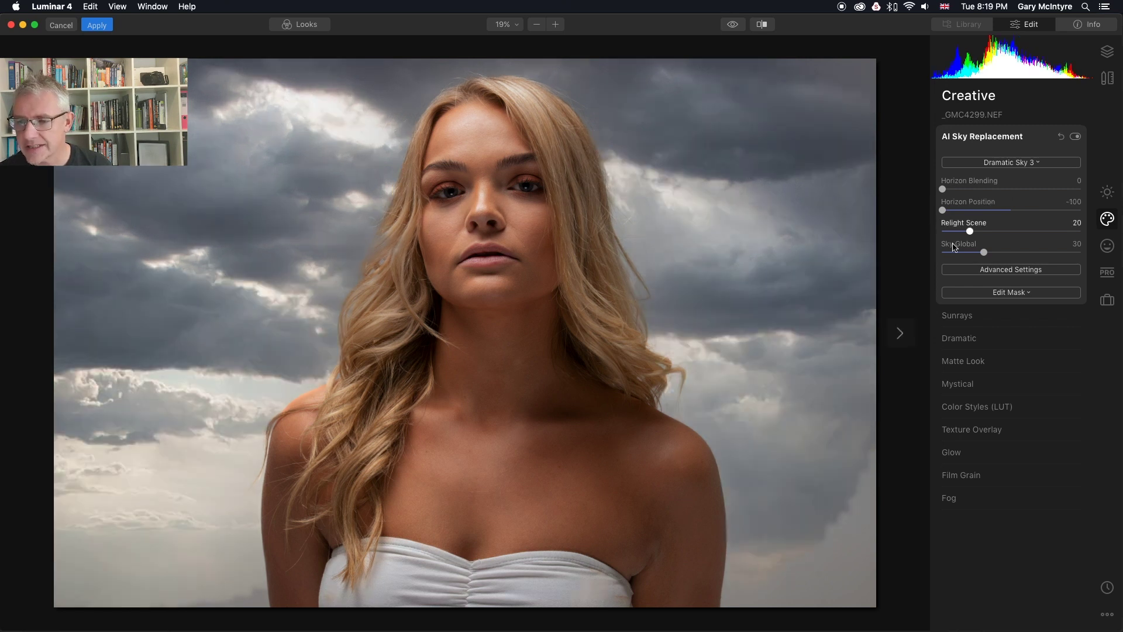
Step: In Advanced Settings, set Sky Global 32, Sky Local 177 and Close Gaps 31
left_click(1021, 269)
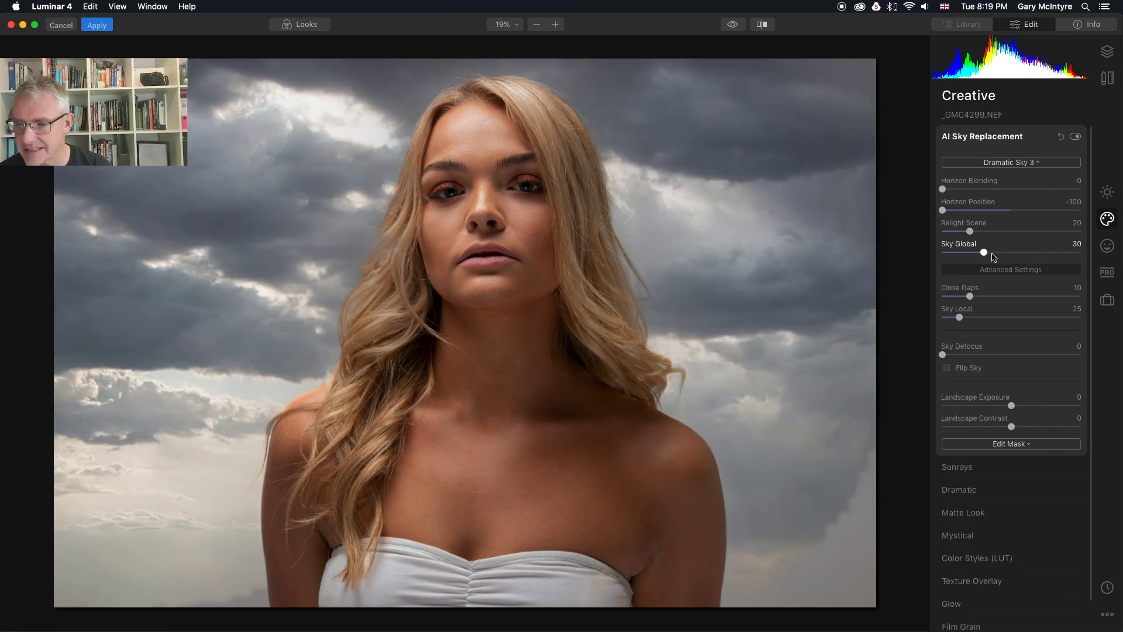
left_click_drag(984, 253, 989, 255)
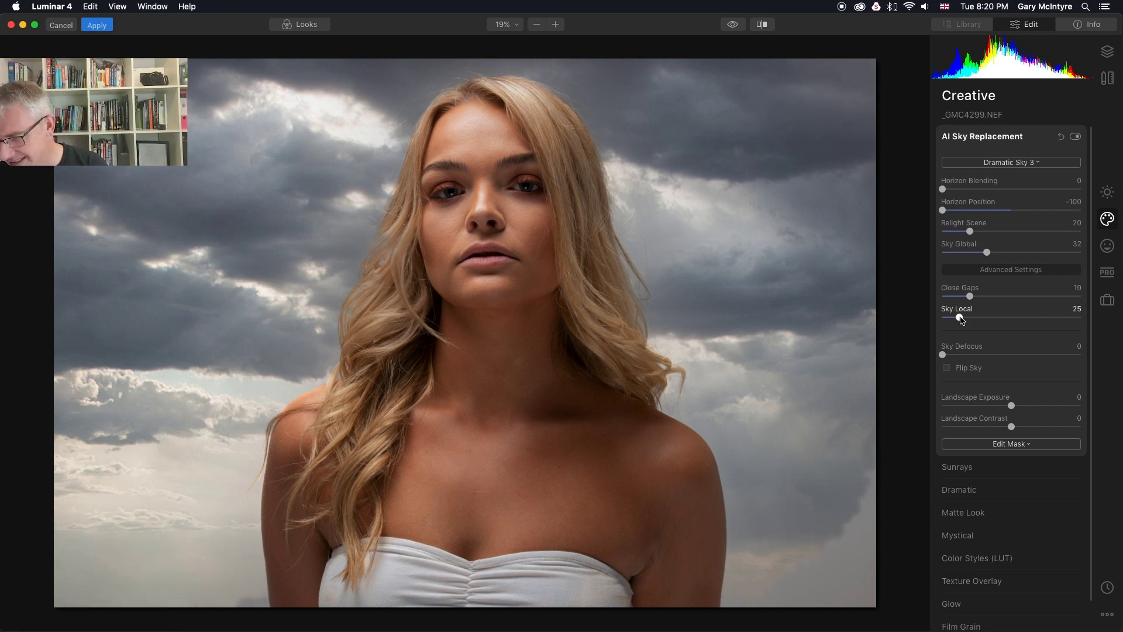
left_click_drag(961, 320, 1046, 323)
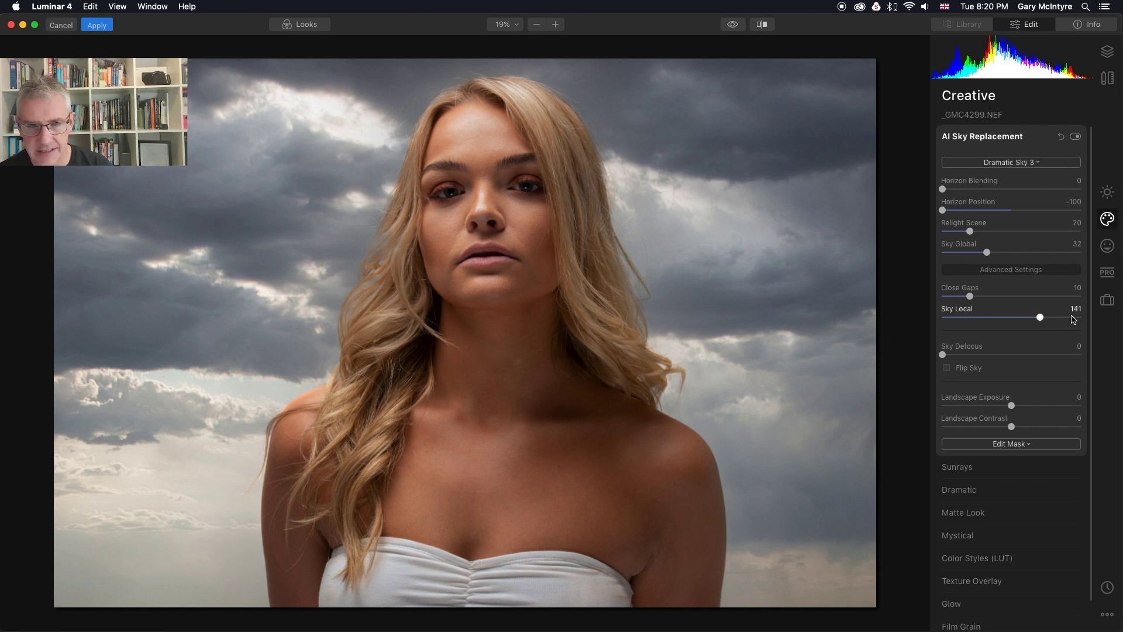
left_click_drag(1039, 318, 1066, 321)
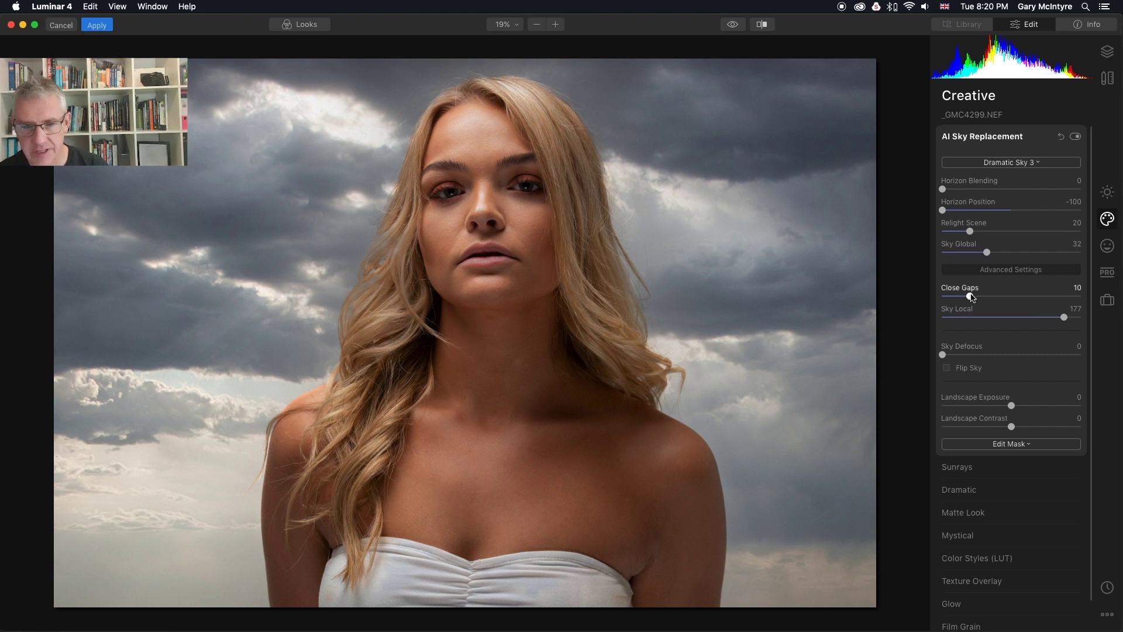
left_click_drag(970, 297, 997, 297)
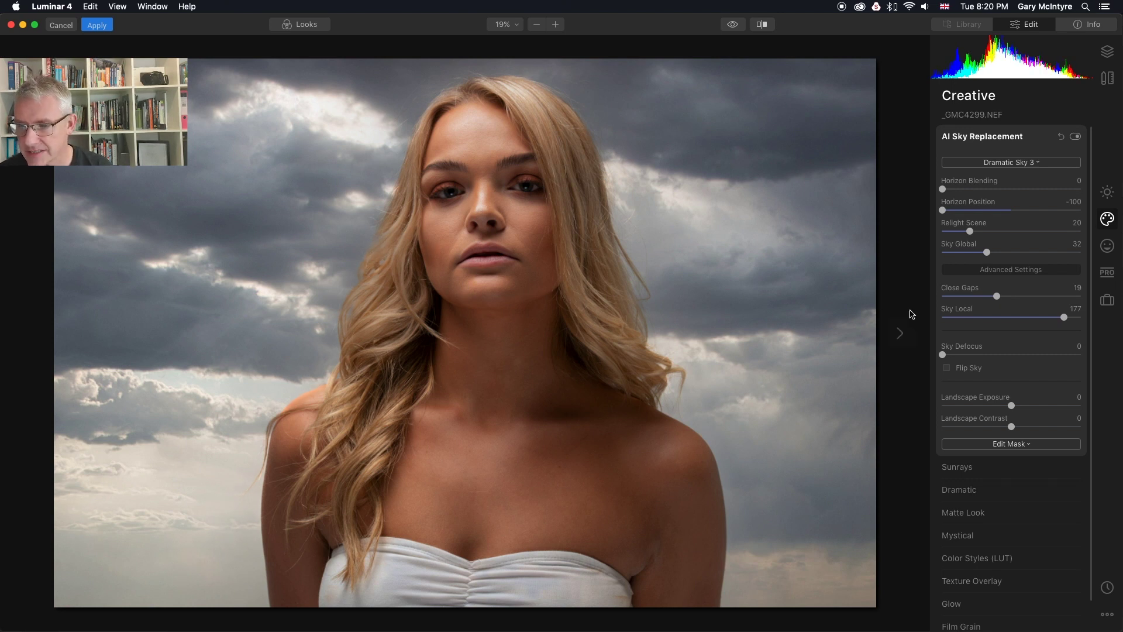
left_click_drag(999, 298, 1031, 299)
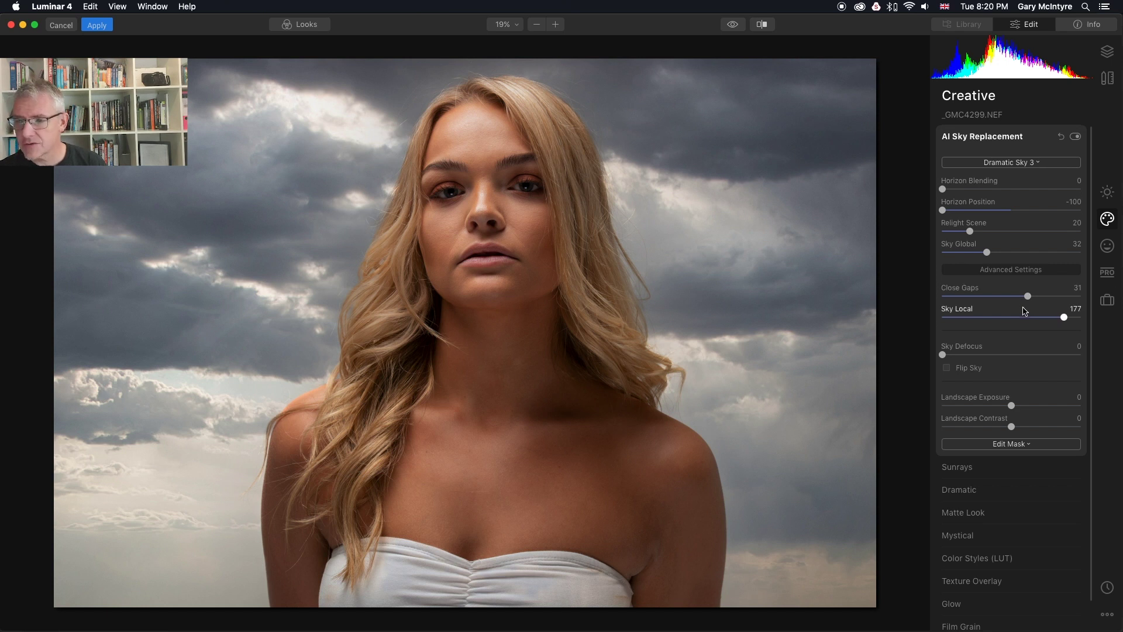
Step: Switch the sky to Bright Blue Sky 2 and lower Relight Scene to 1
left_click(1032, 164)
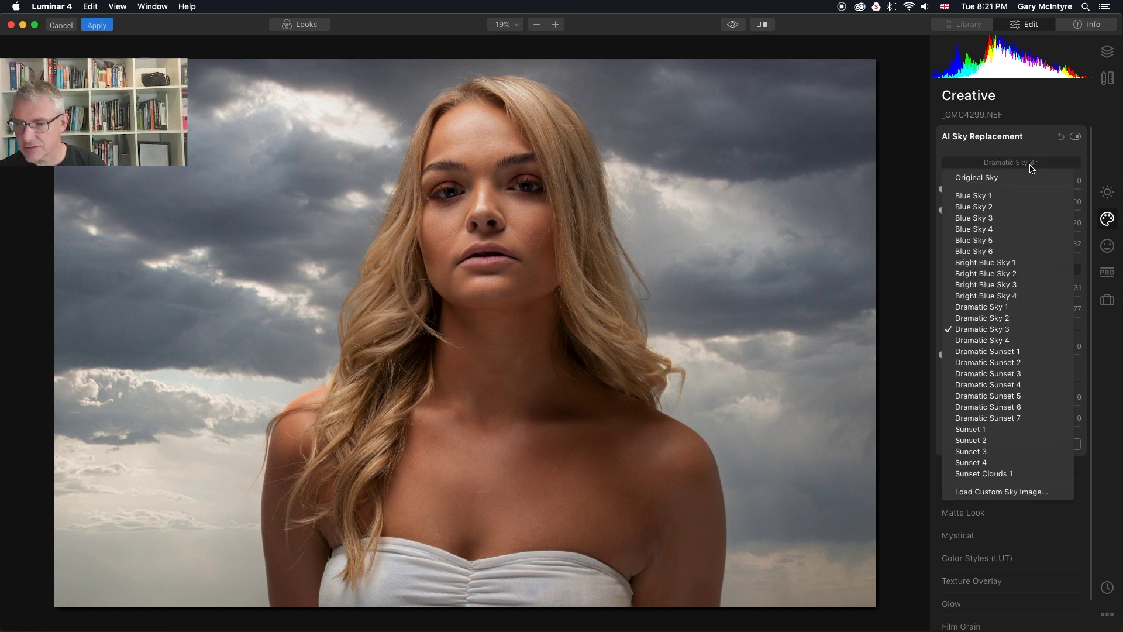
left_click(1043, 274)
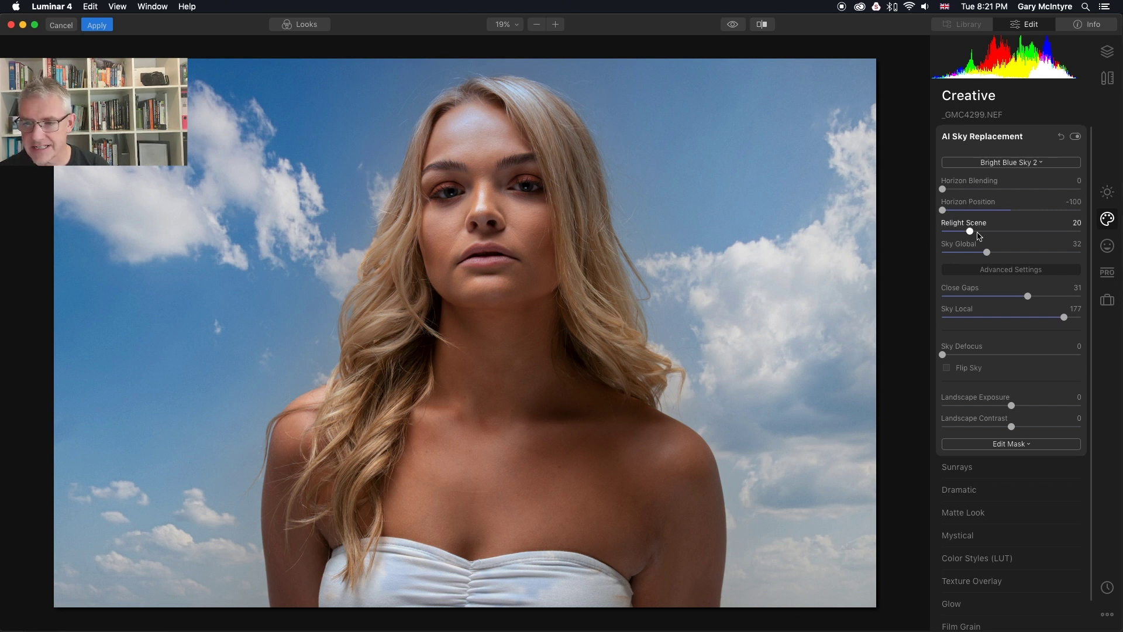
left_click_drag(970, 231, 945, 232)
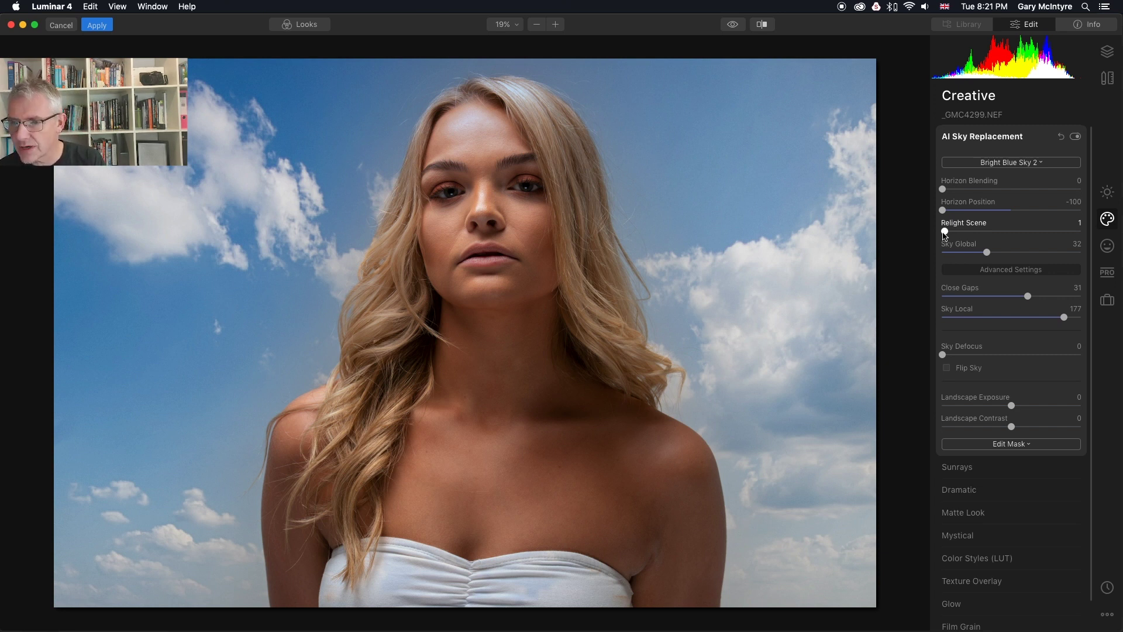
Step: Load gmc_sunset02.jpg from the Luminar 4 Skies folder as a custom sky
left_click(1042, 167)
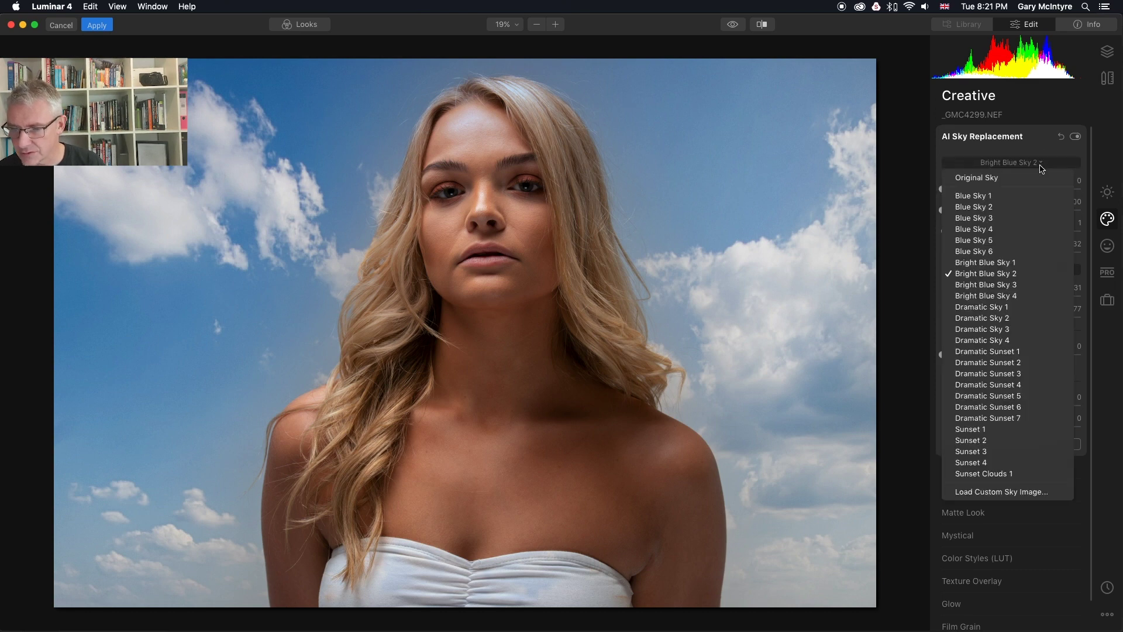
left_click(1030, 495)
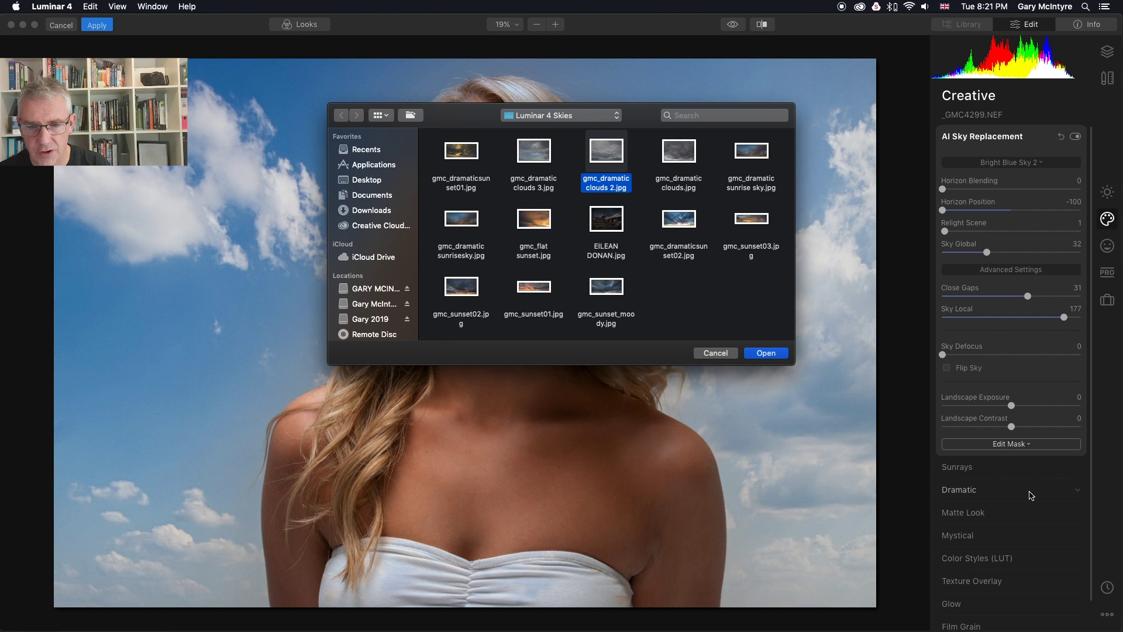
left_click(462, 287)
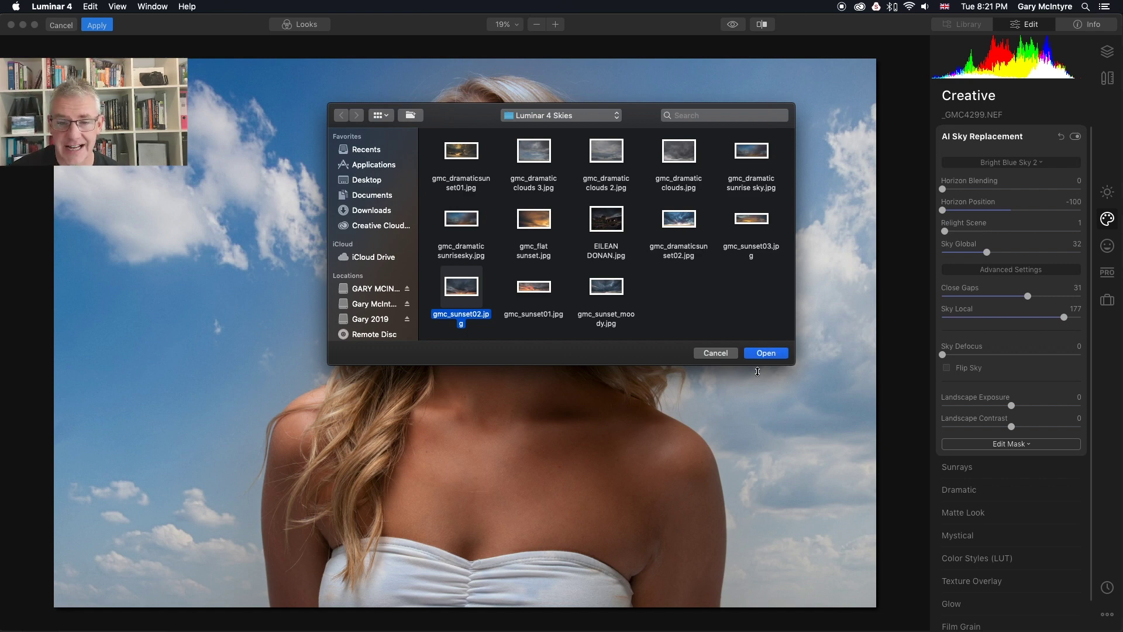
key("Return")
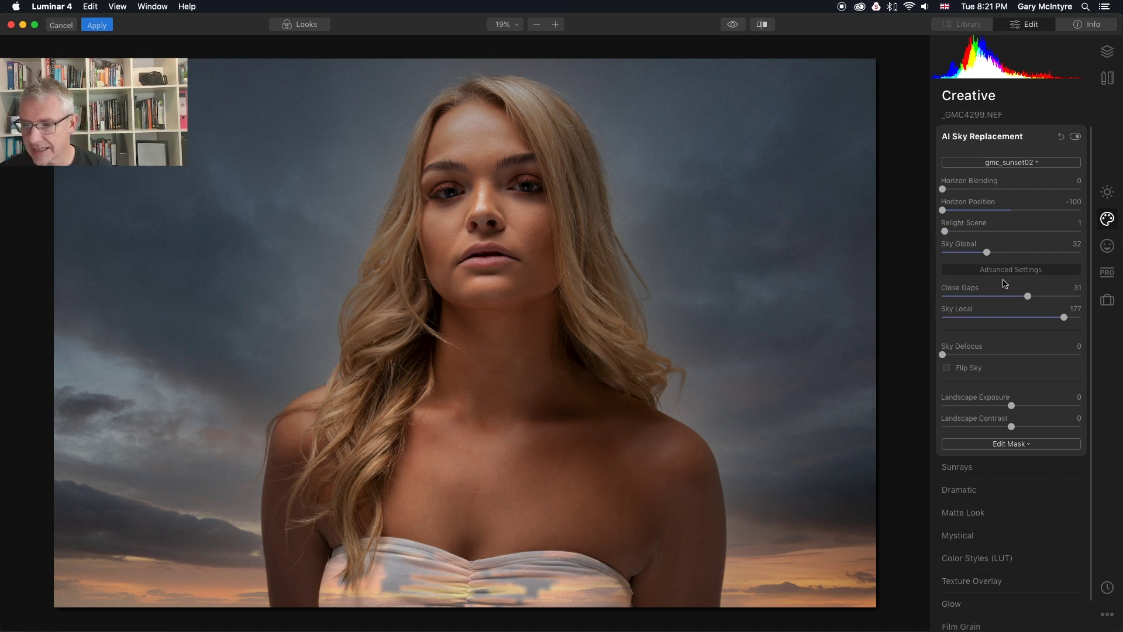
Step: Lower Close Gaps to 18 and Sky Defocus from 22 to 2, then open Edit Mask
left_click_drag(1027, 296, 1012, 298)
left_click(1012, 297)
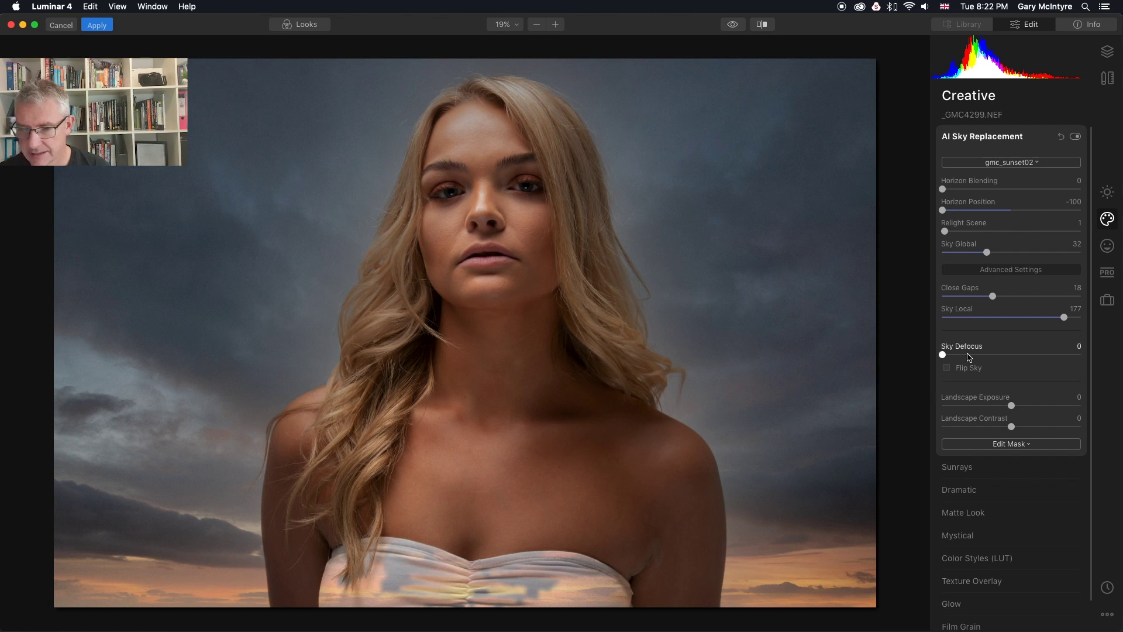
left_click_drag(942, 354, 973, 355)
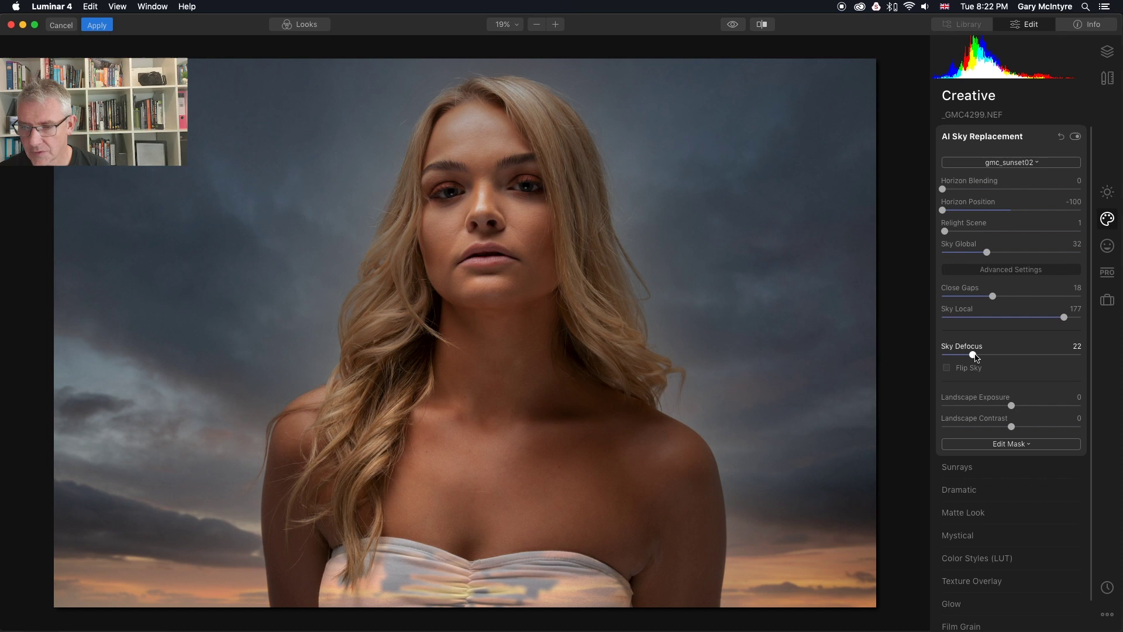
left_click_drag(974, 354, 945, 354)
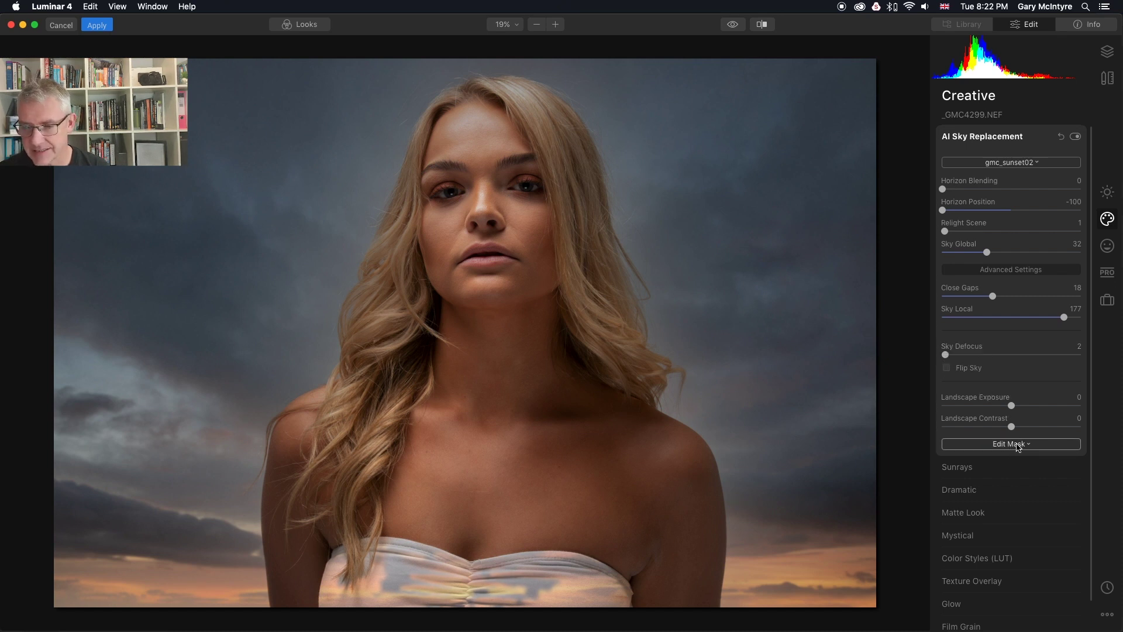
left_click(1018, 445)
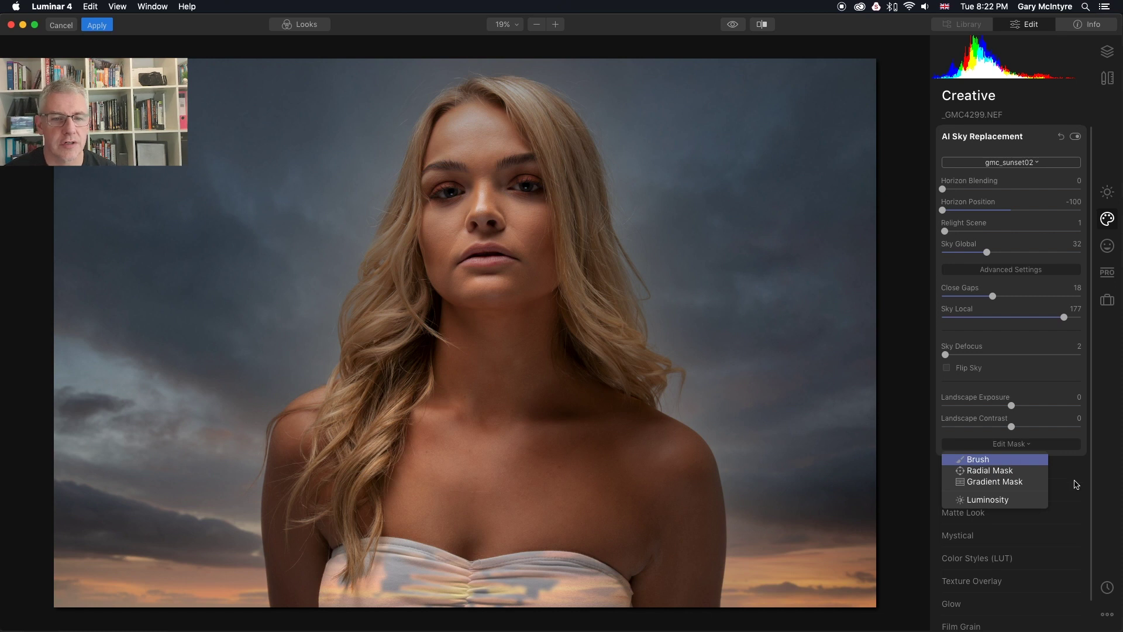
Step: Erase the sky from the model's strapless top with the sky-mask brush
left_click(977, 459)
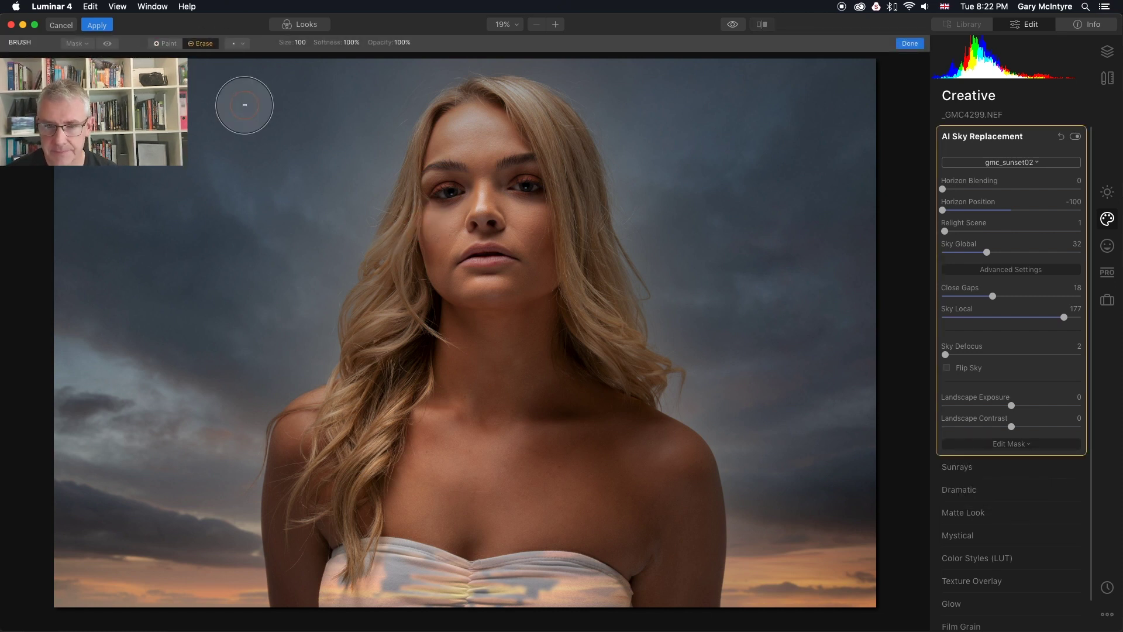
left_click(406, 45)
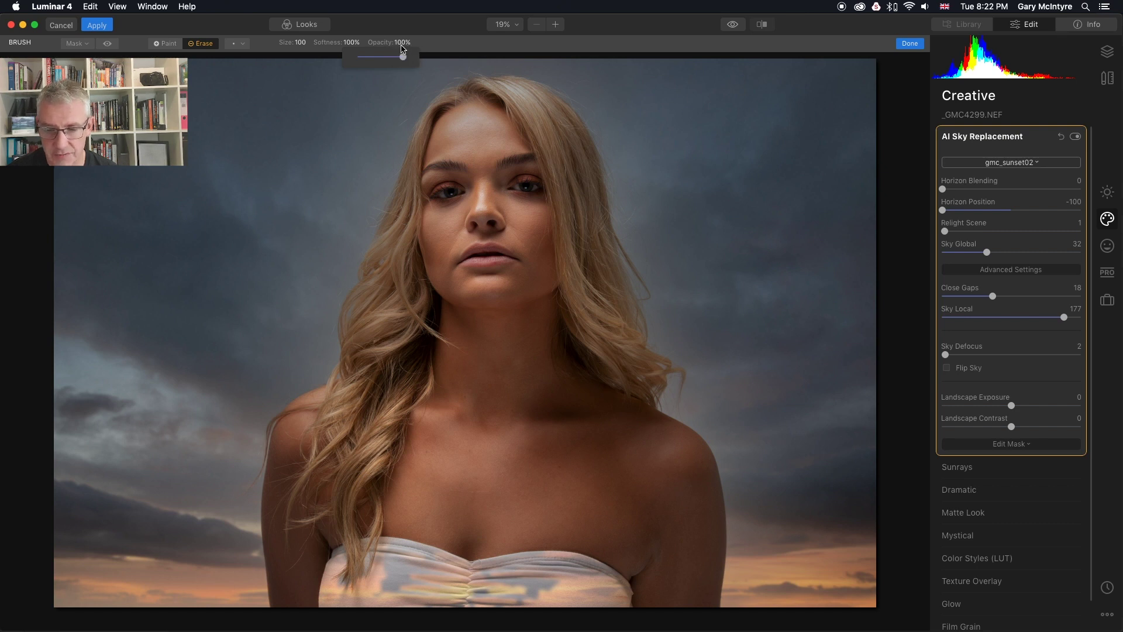
left_click(589, 594)
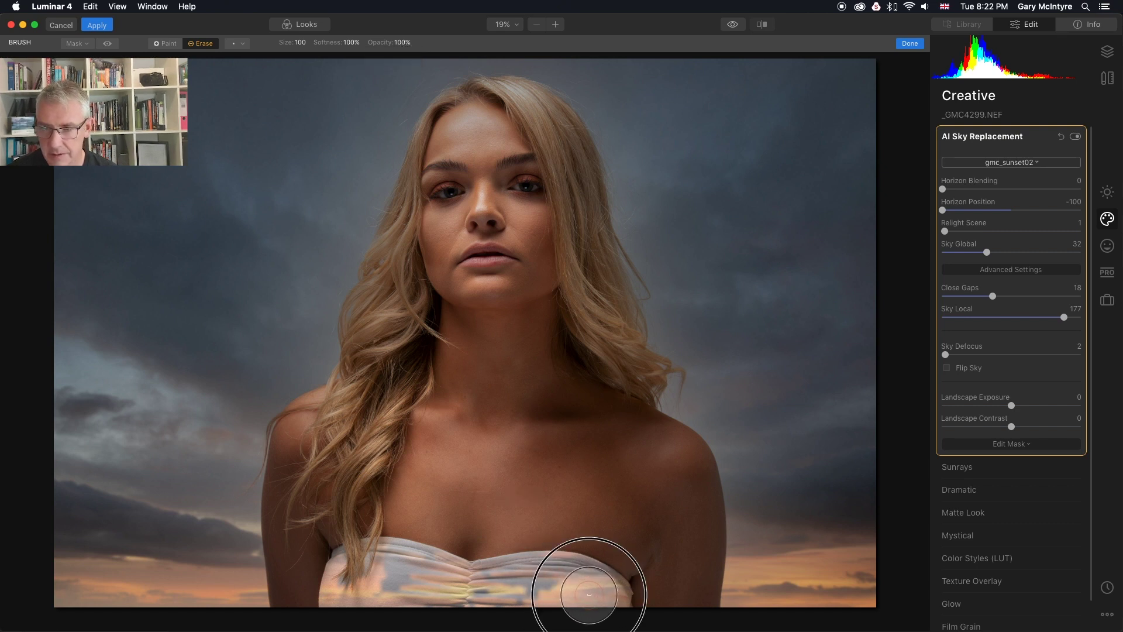
mouse_move(589, 595)
left_mouse_down()
mouse_move(338, 577)
mouse_move(347, 607)
mouse_move(556, 591)
mouse_move(592, 592)
mouse_move(608, 607)
mouse_move(537, 579)
mouse_move(456, 590)
mouse_move(379, 580)
mouse_move(349, 586)
mouse_move(352, 607)
mouse_move(443, 592)
mouse_move(606, 600)
mouse_move(360, 578)
mouse_move(375, 594)
mouse_move(664, 581)
left_mouse_up()
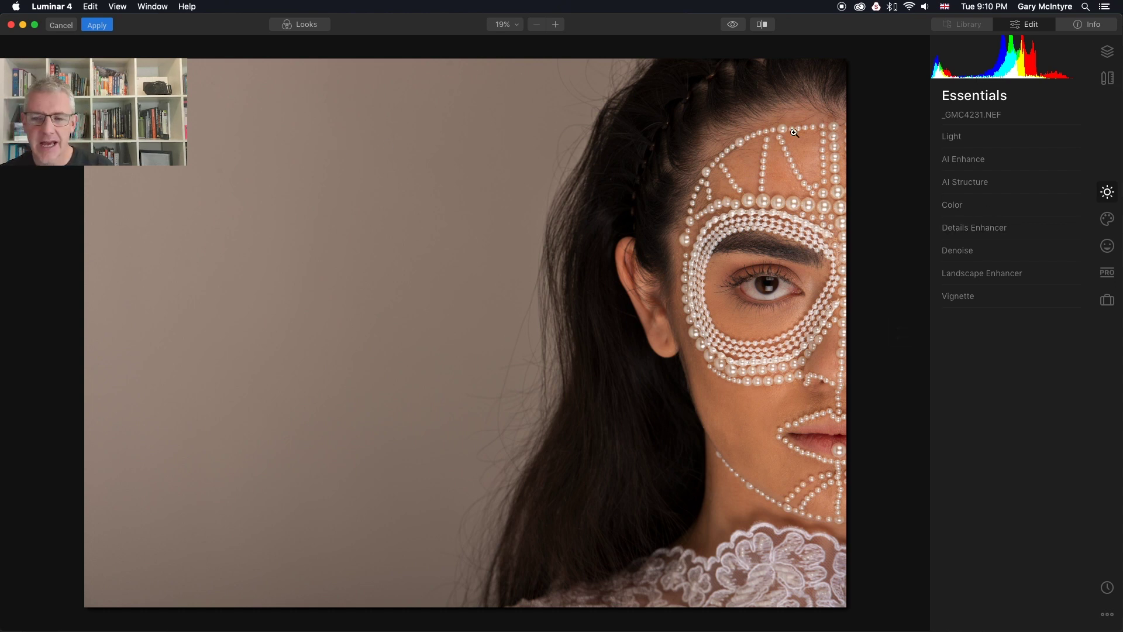
Step: Load the ridge.jpg from the untitled folder as the pearl portrait's custom sky
left_click(1107, 219)
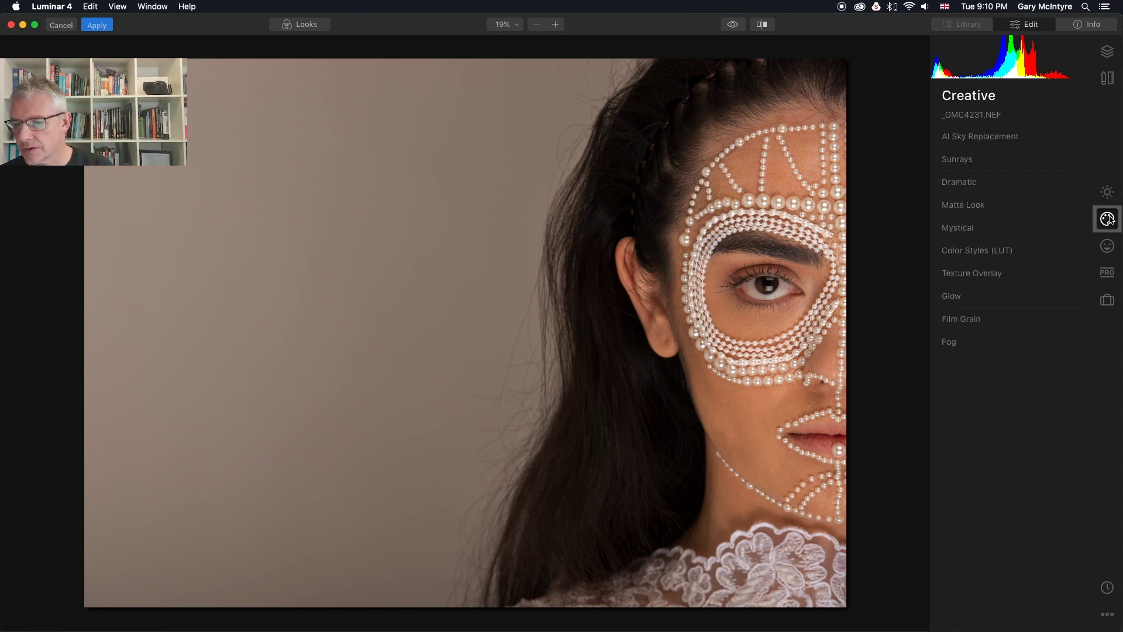
left_click(986, 138)
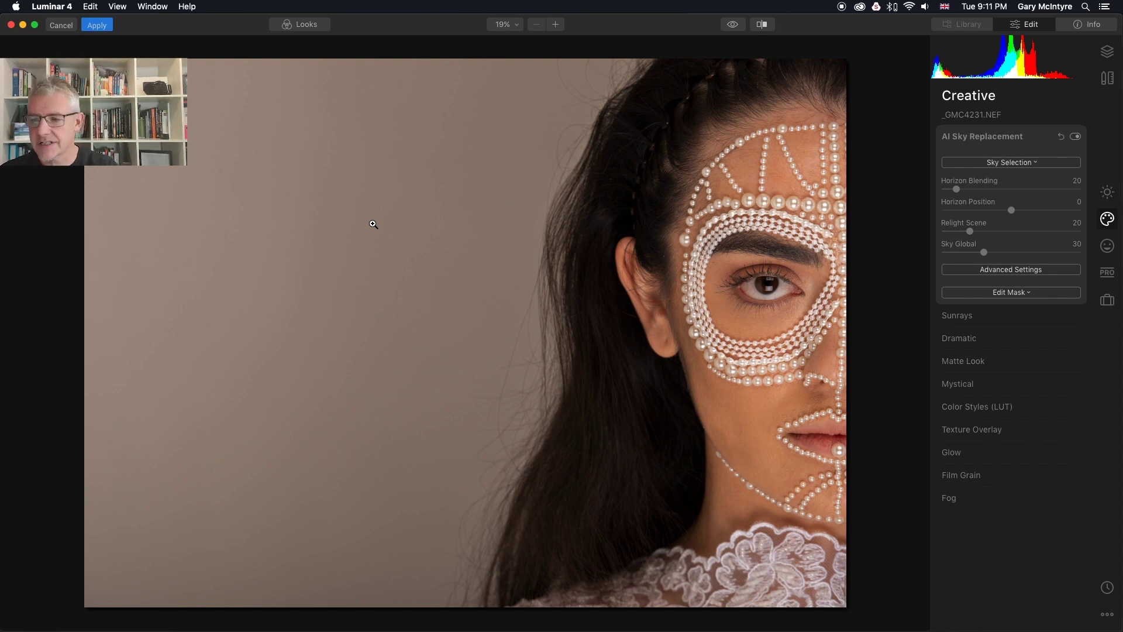
left_click(1032, 167)
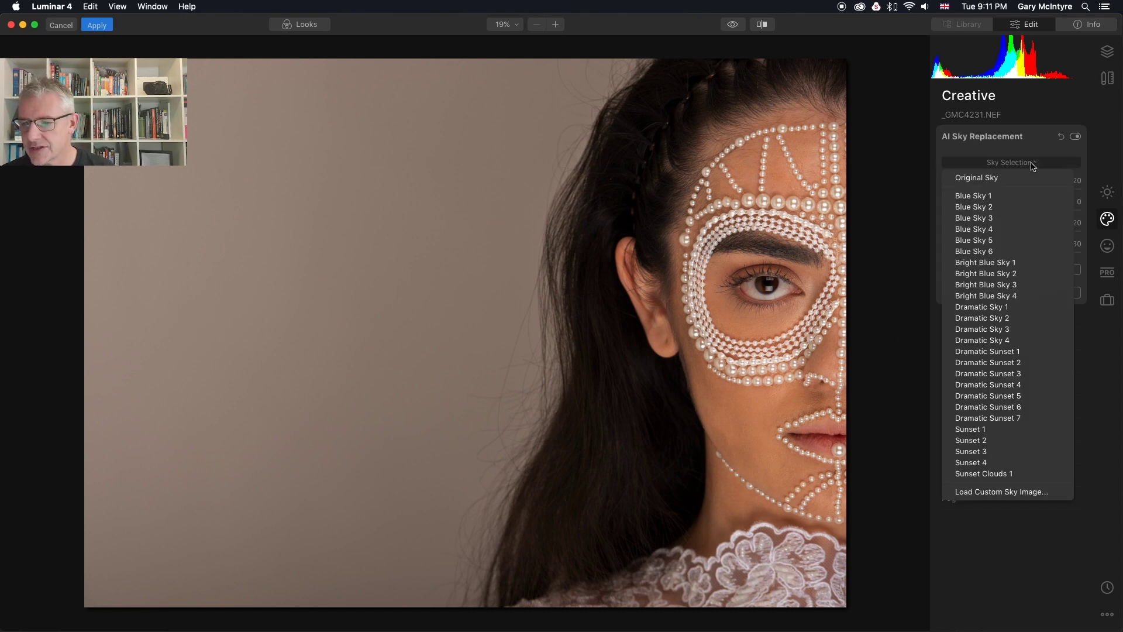
left_click(1001, 492)
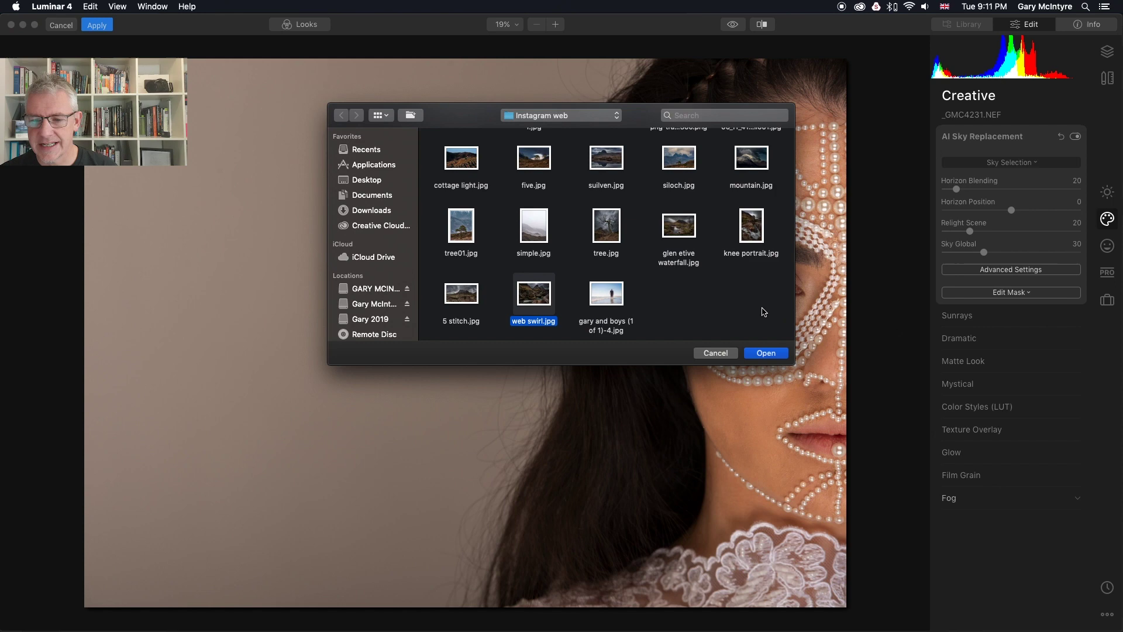
scroll(691, 255, "up", 3)
scroll(691, 256, "up", 10)
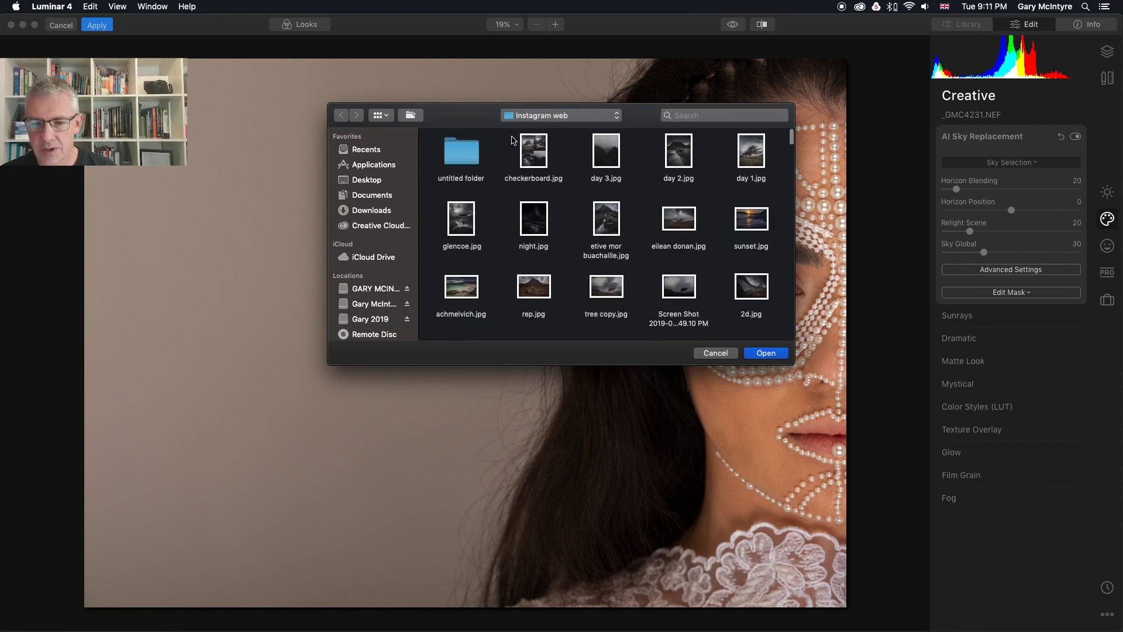
double_click(462, 154)
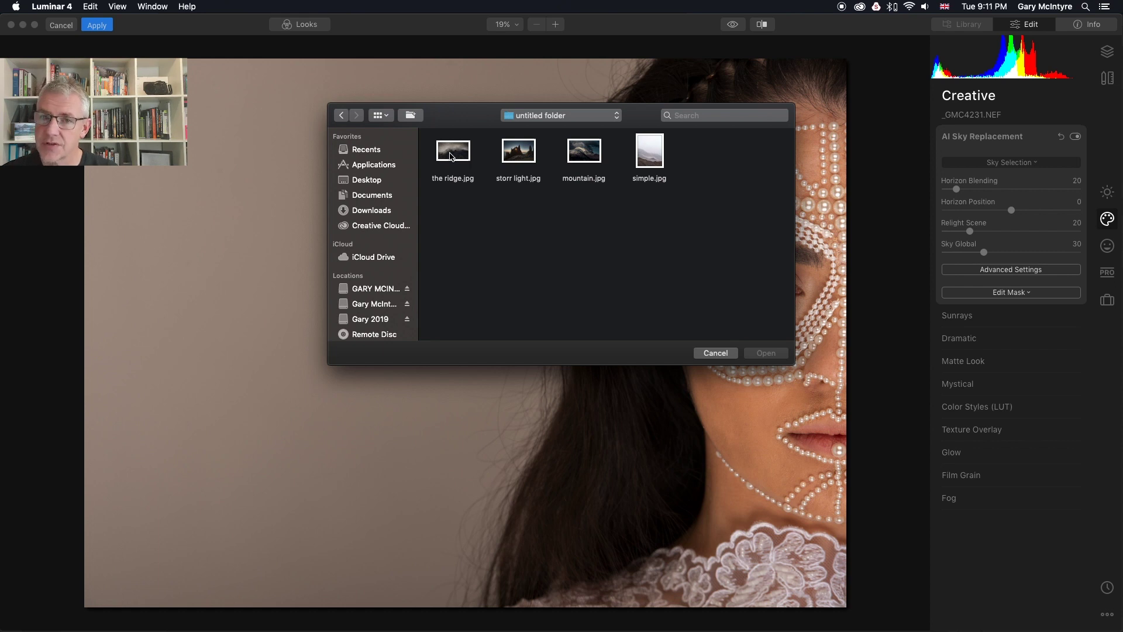
left_click(452, 157)
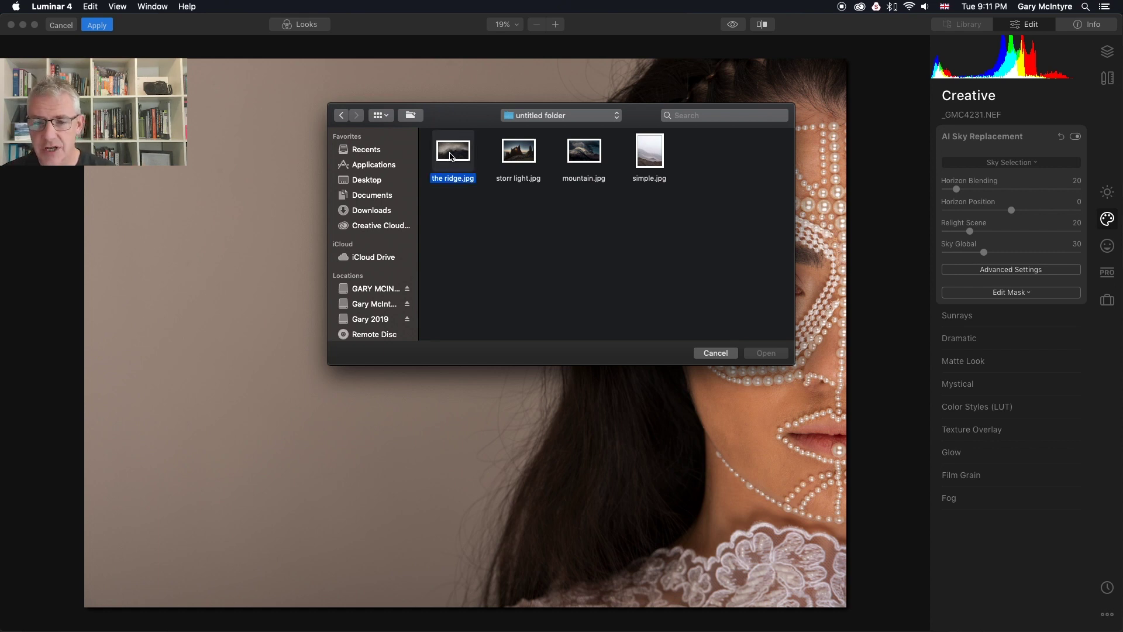
key("Return")
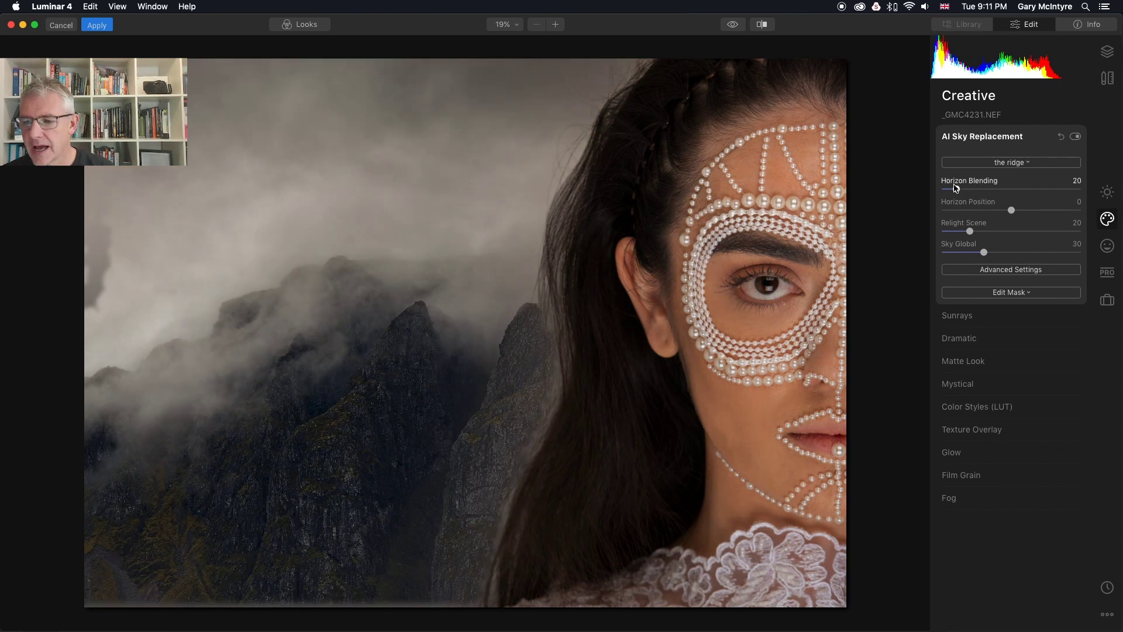
Step: Set Horizon Blending 0, Horizon Position -52, Close Gaps 50, Sky Global 63, Sky Local 161
left_click_drag(956, 191, 942, 189)
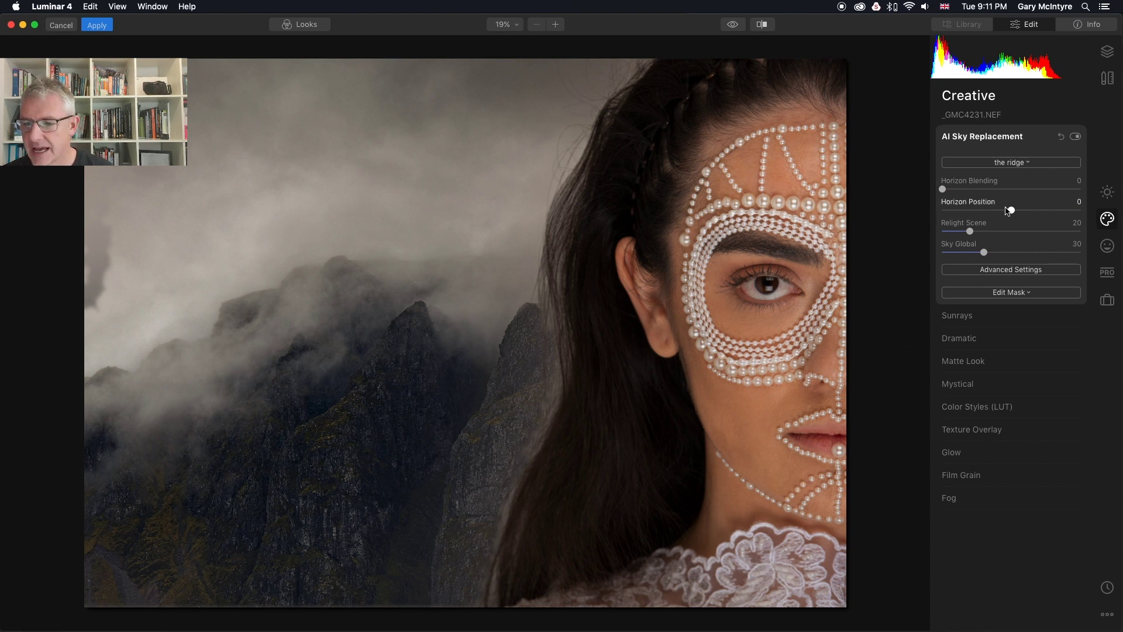
left_click_drag(1011, 211, 976, 213)
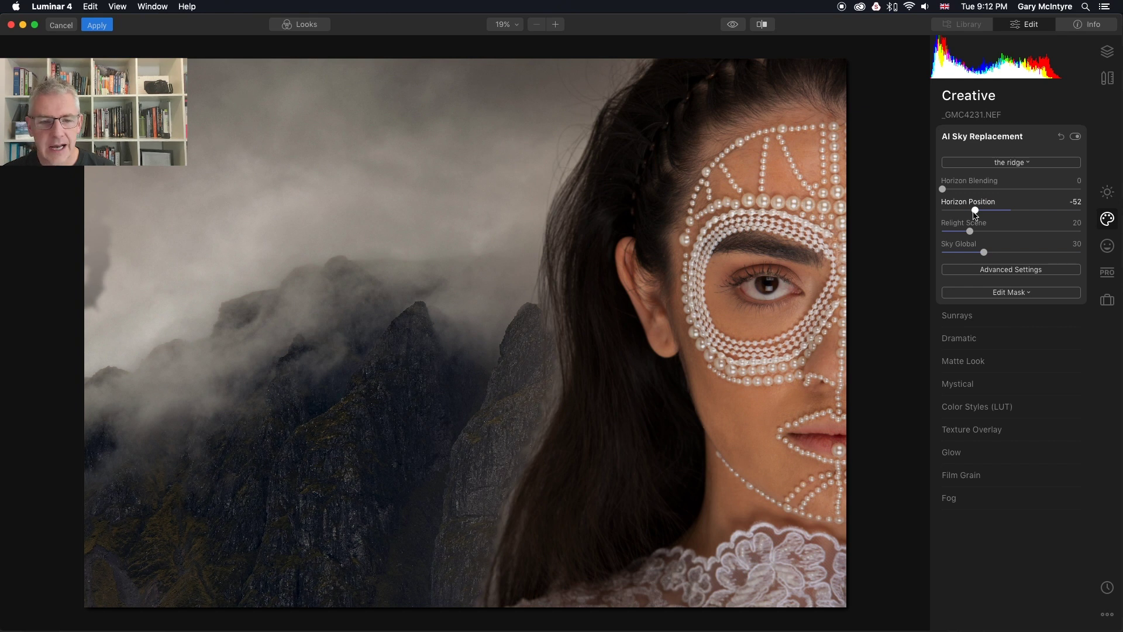
left_click(1023, 270)
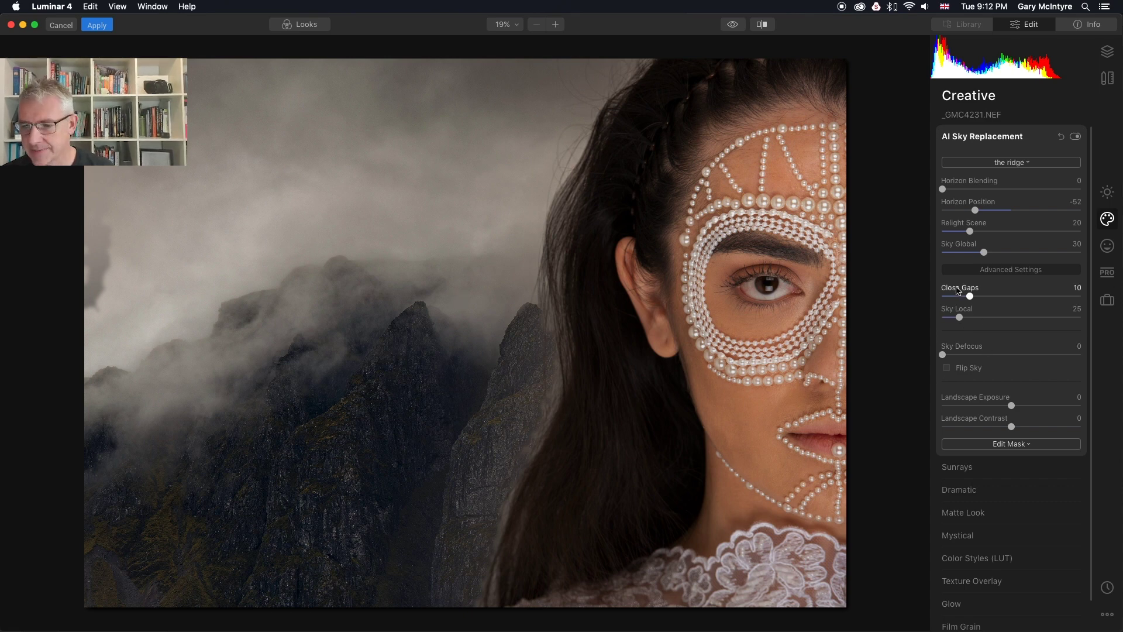
left_click_drag(959, 317, 1046, 320)
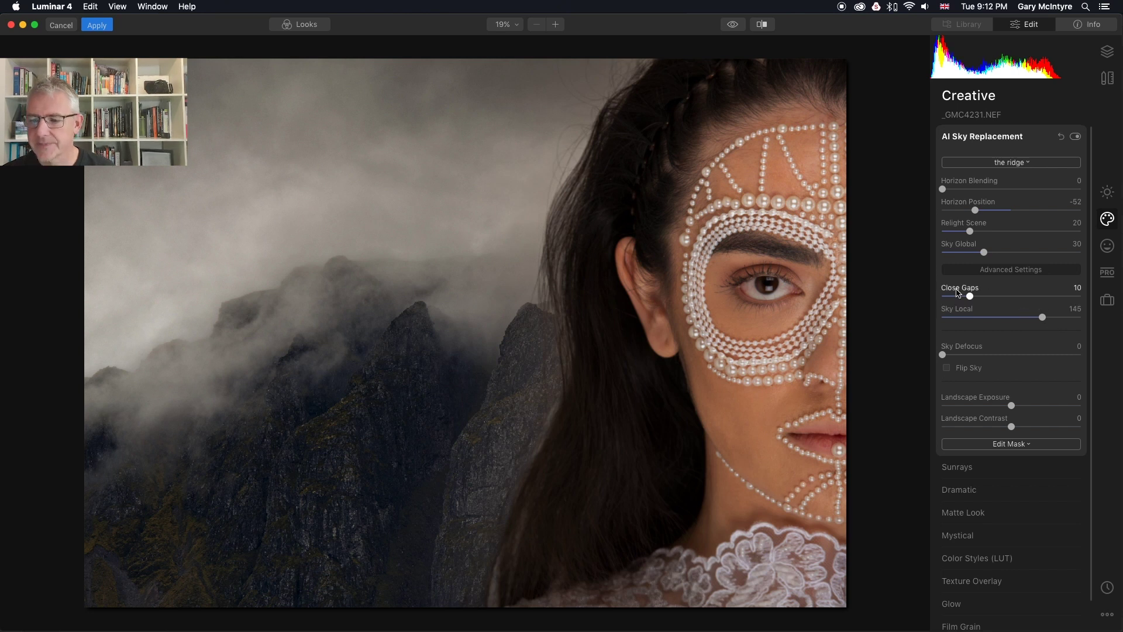
left_click_drag(975, 302, 1081, 300)
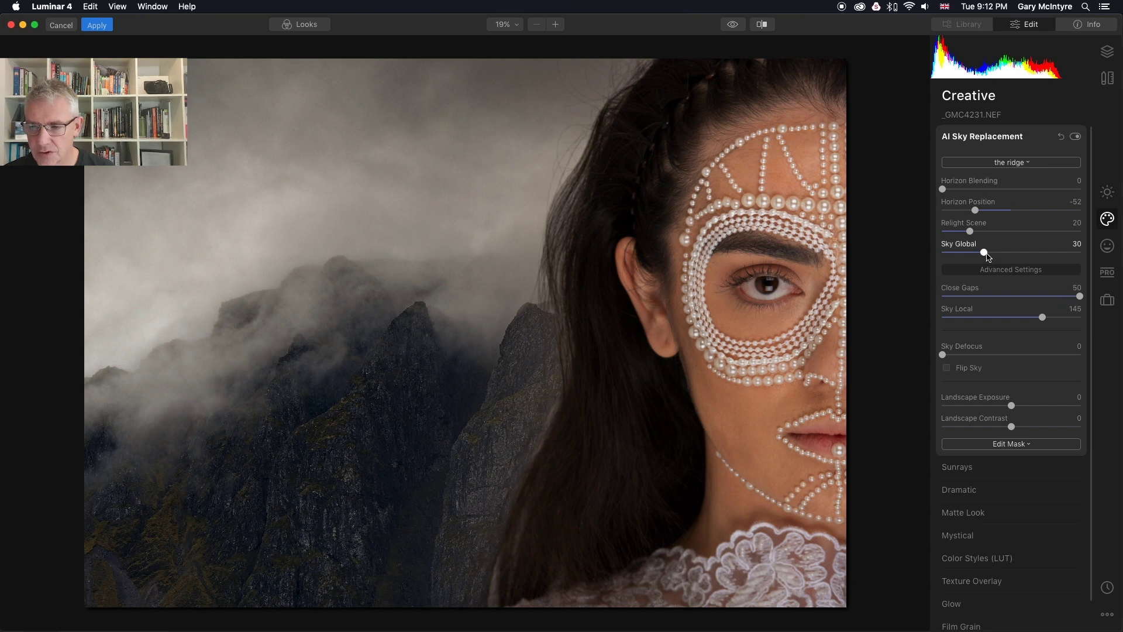
left_click_drag(985, 255, 1030, 253)
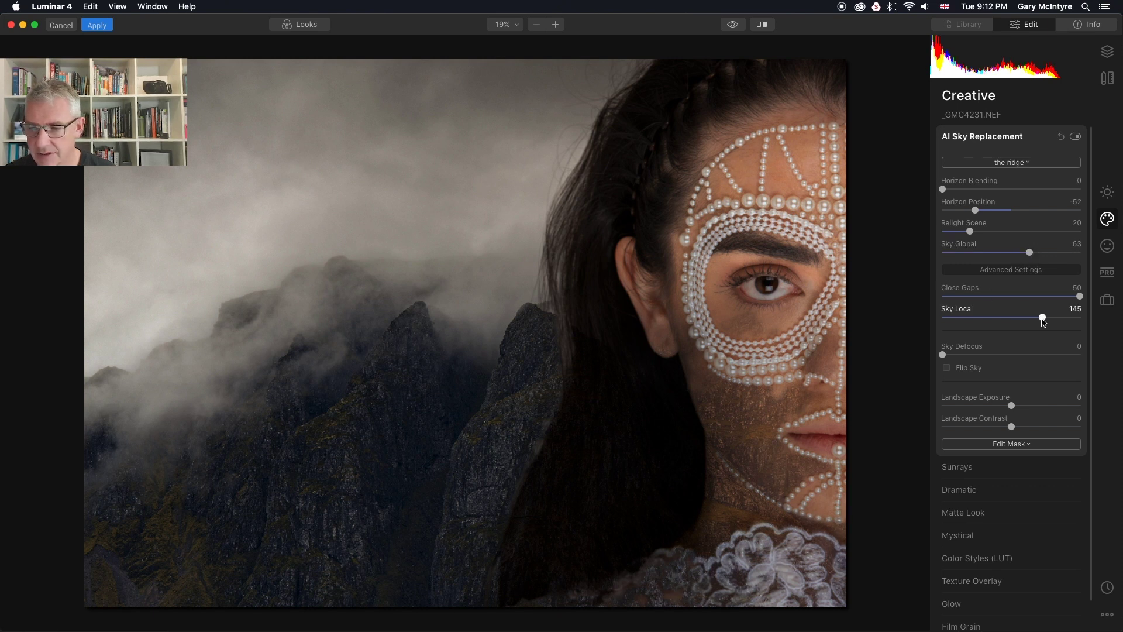
left_click_drag(1044, 319, 1055, 320)
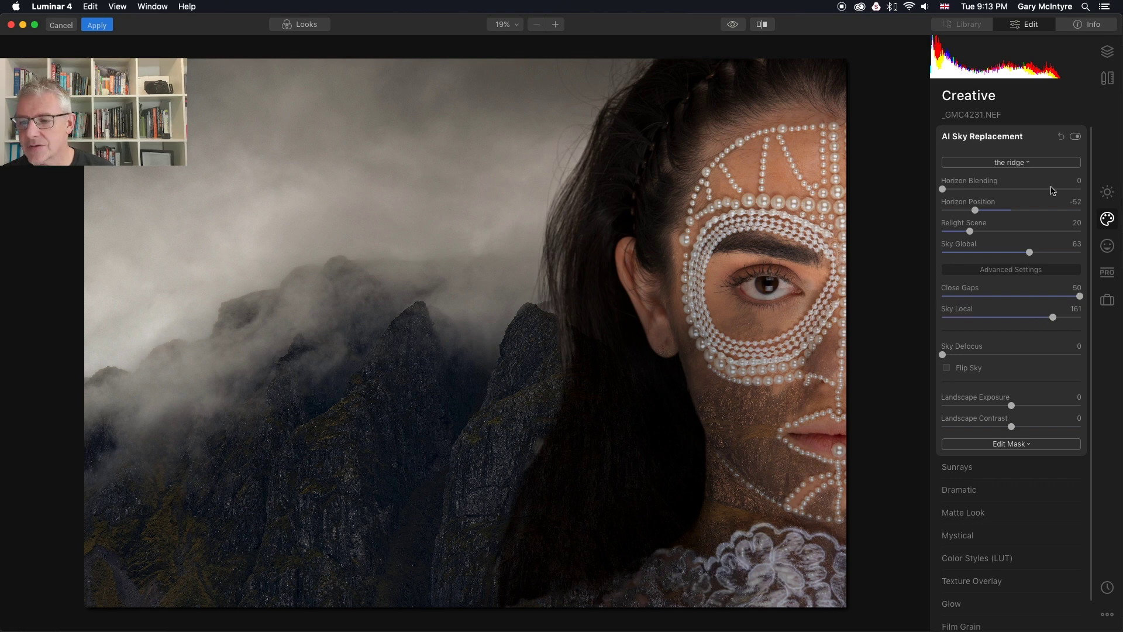
left_click(1025, 448)
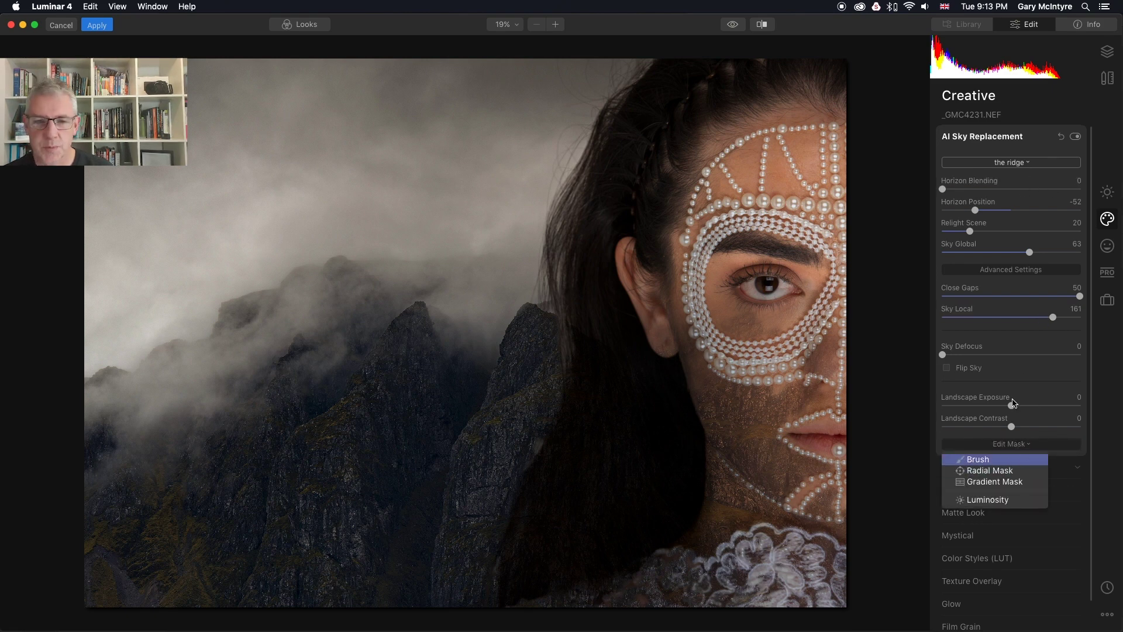
Step: Use the Erase mask brush to remove the sky effect from the model's face and chest
left_click(1004, 460)
left_click(202, 44)
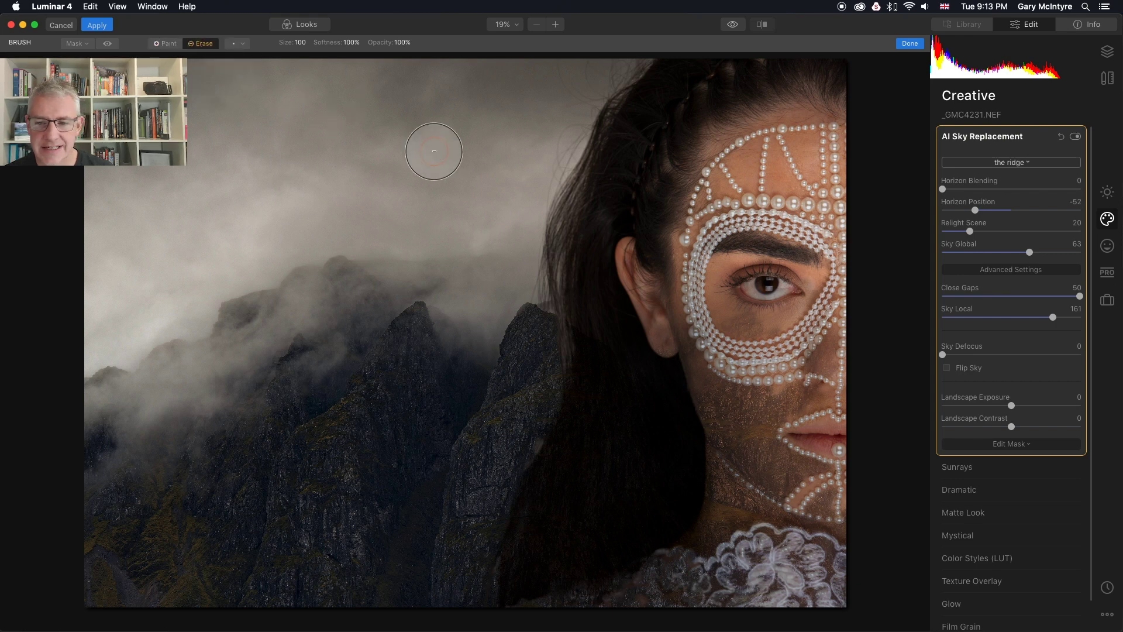
mouse_move(828, 256)
left_mouse_down()
mouse_move(827, 376)
mouse_move(764, 514)
mouse_move(710, 596)
left_mouse_up()
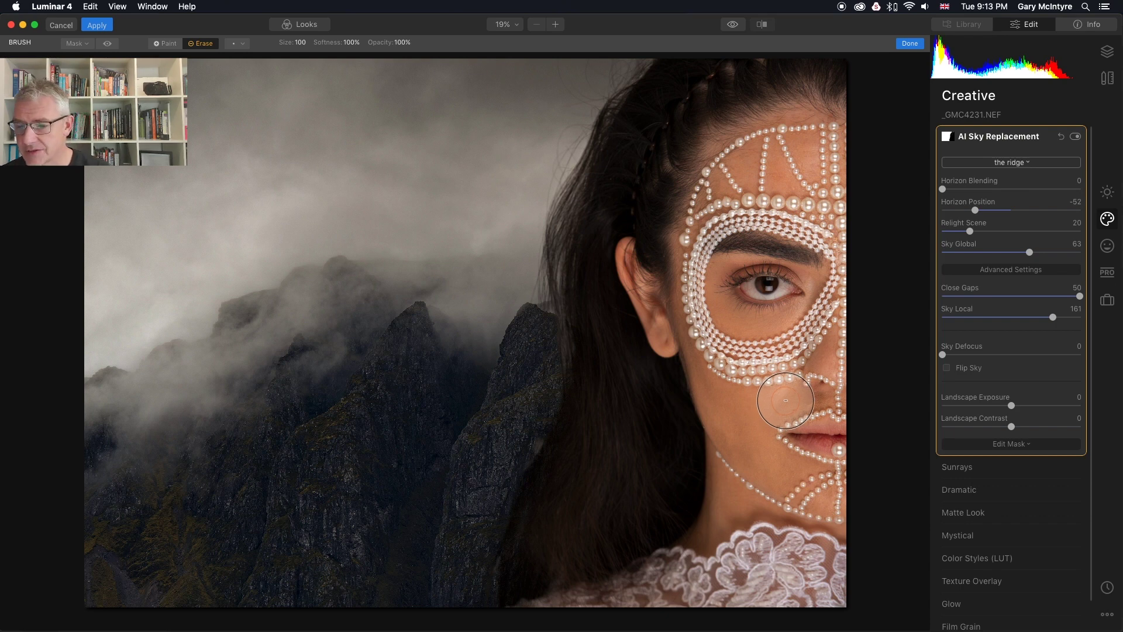
Step: Adjust the AI Sky Replacement sliders to Relight Scene 8, Sky Global 74, Sky Defocus 17, Sky Local 65
left_click_drag(970, 234, 954, 234)
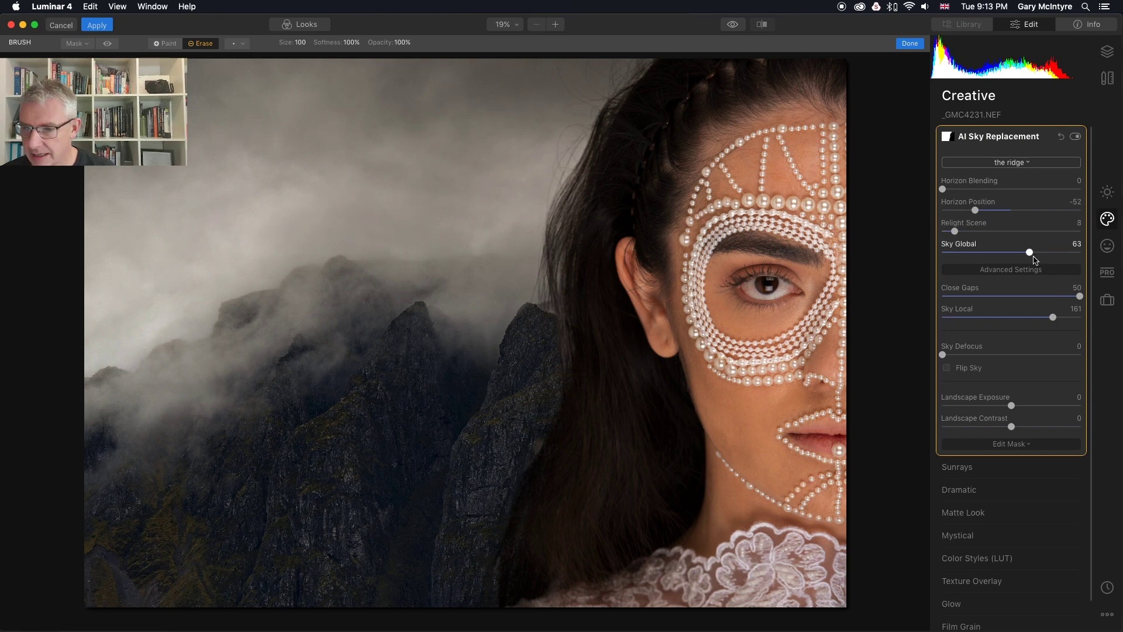
left_click_drag(1029, 252, 1005, 256)
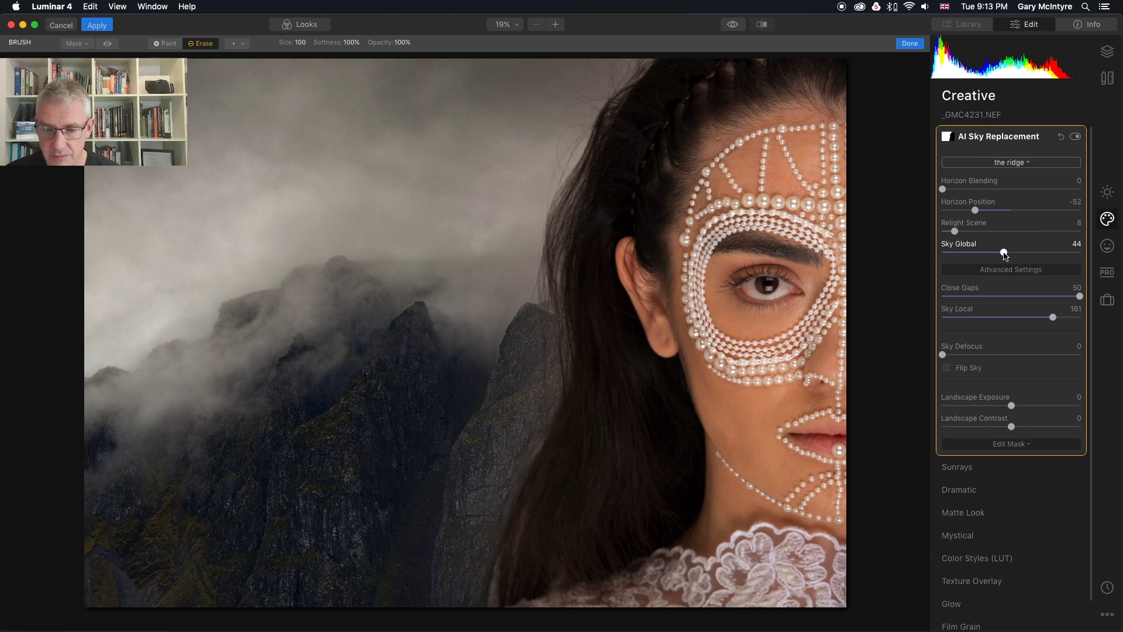
left_click_drag(1004, 256, 1010, 256)
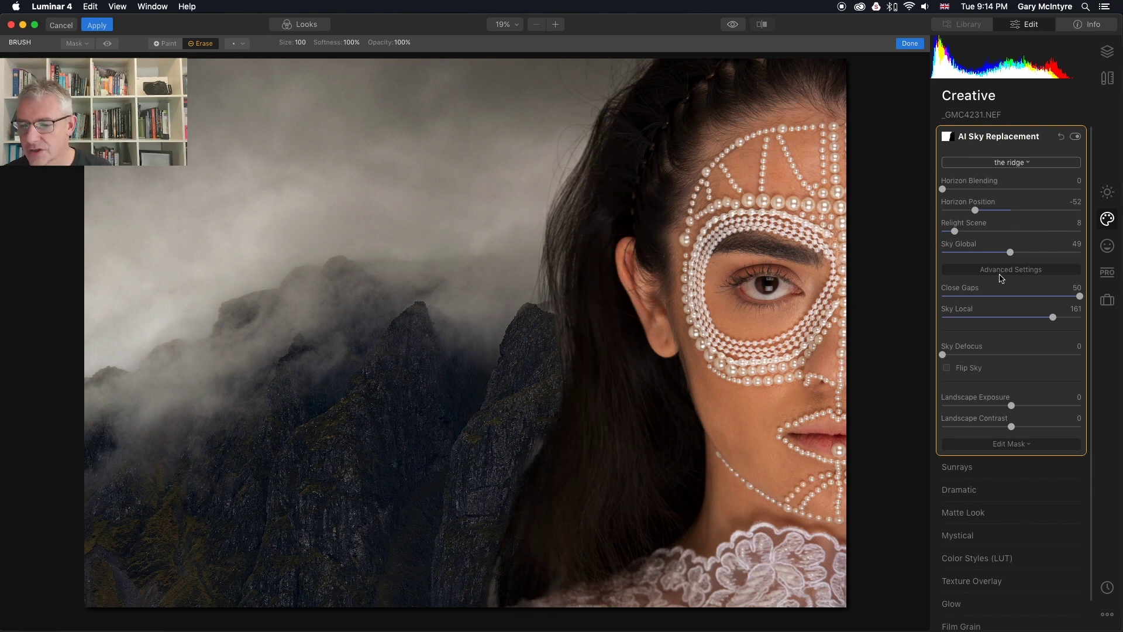
left_click_drag(942, 354, 967, 354)
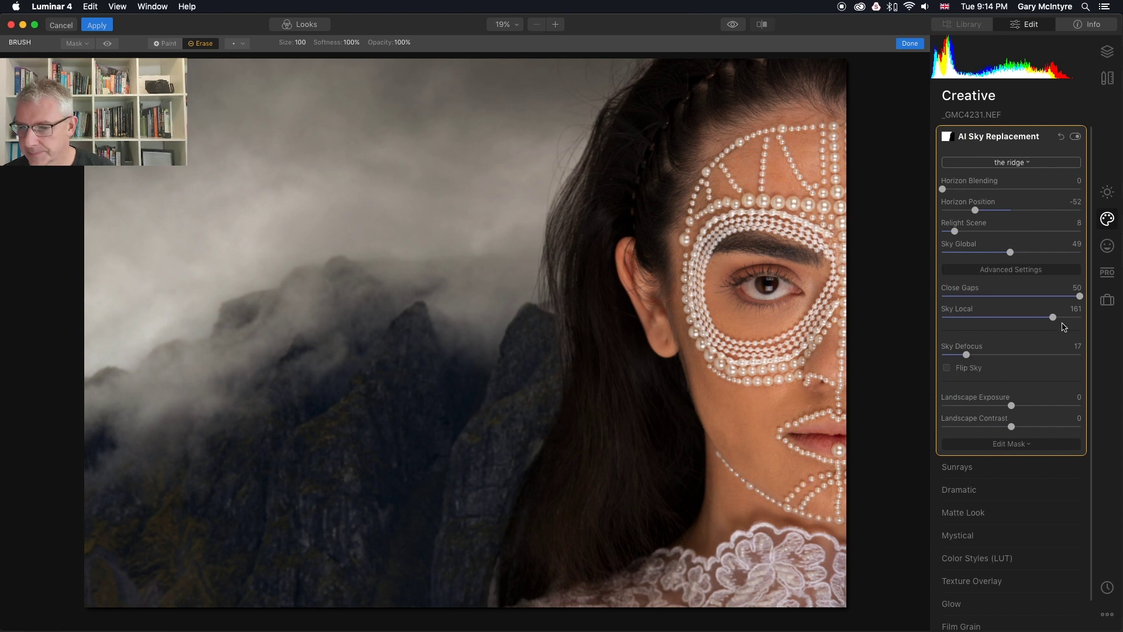
left_click_drag(1053, 317, 1024, 317)
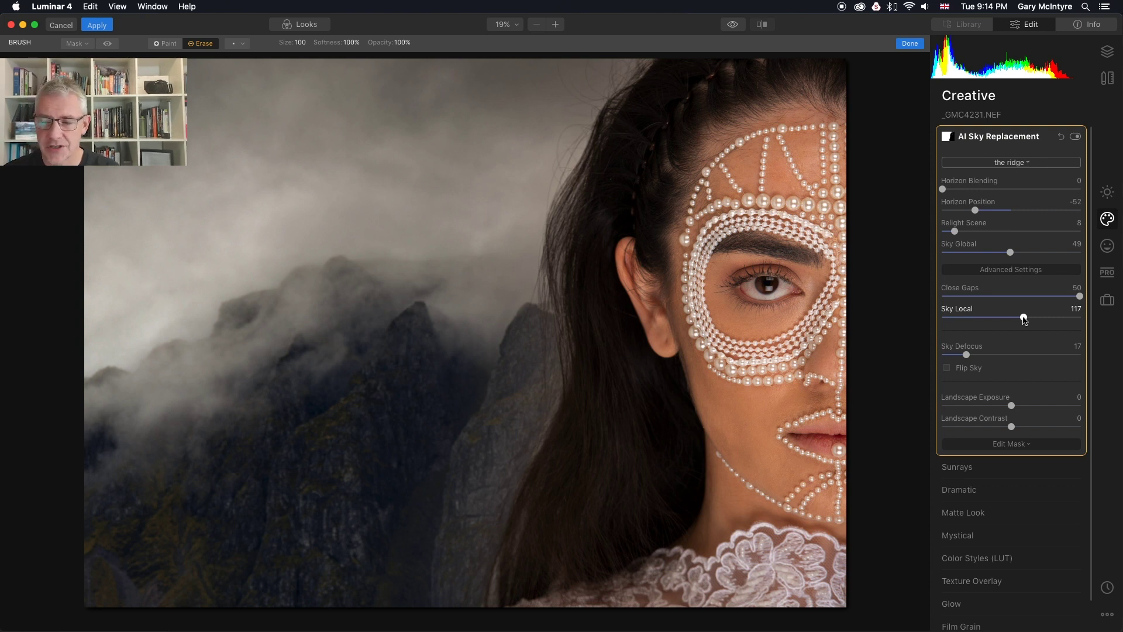
left_click(1045, 252)
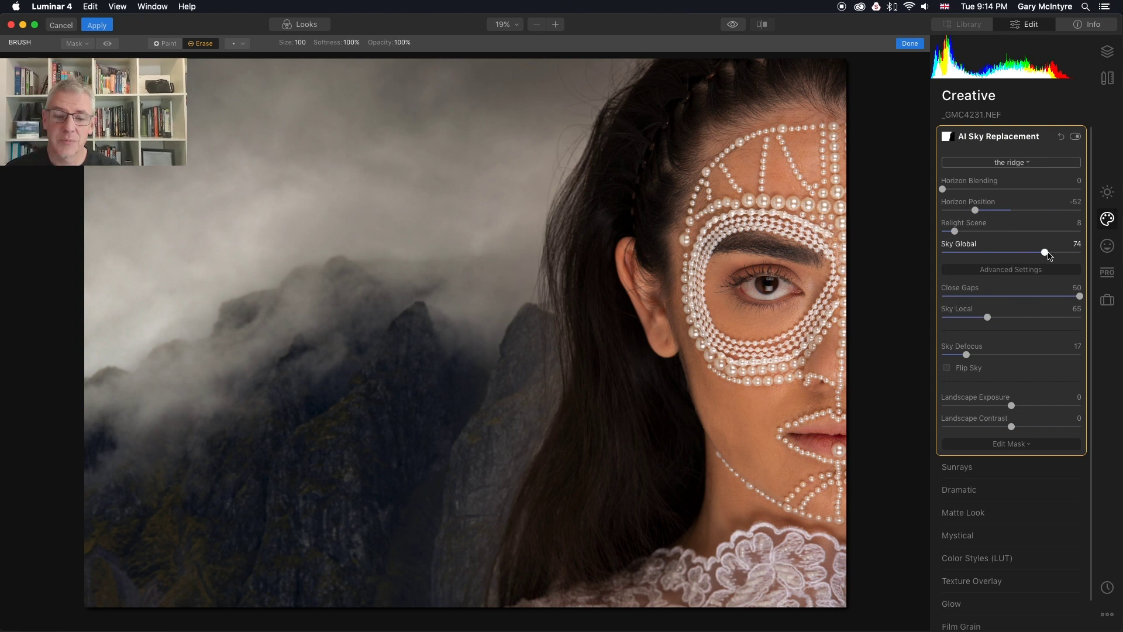
Step: Load storr light.jpg as the custom sky image
left_click(1023, 164)
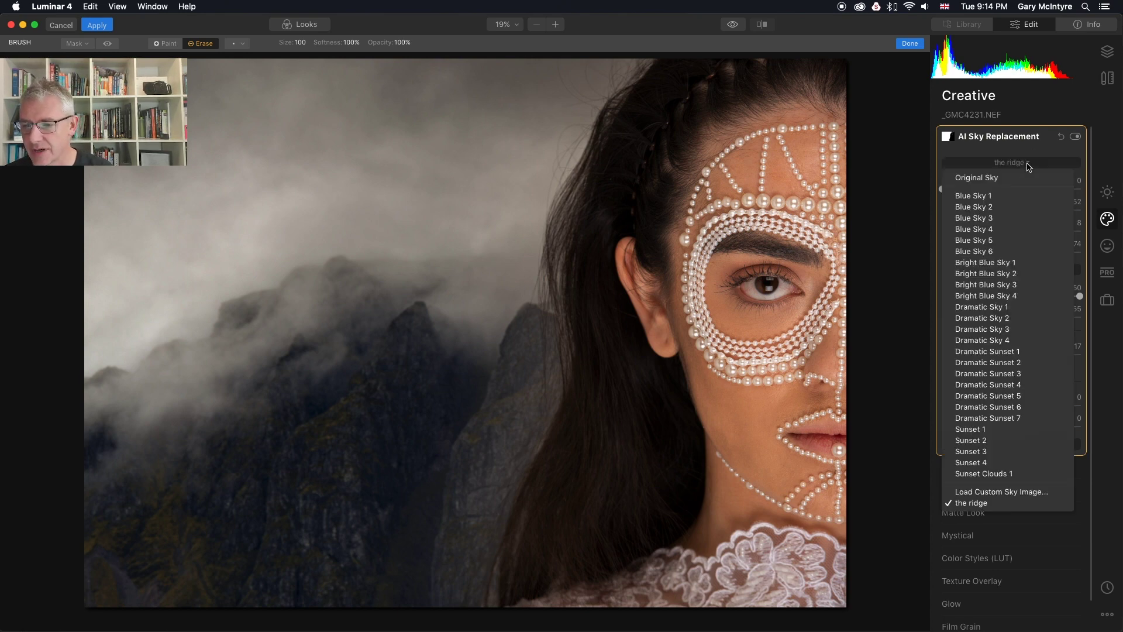
left_click(1016, 493)
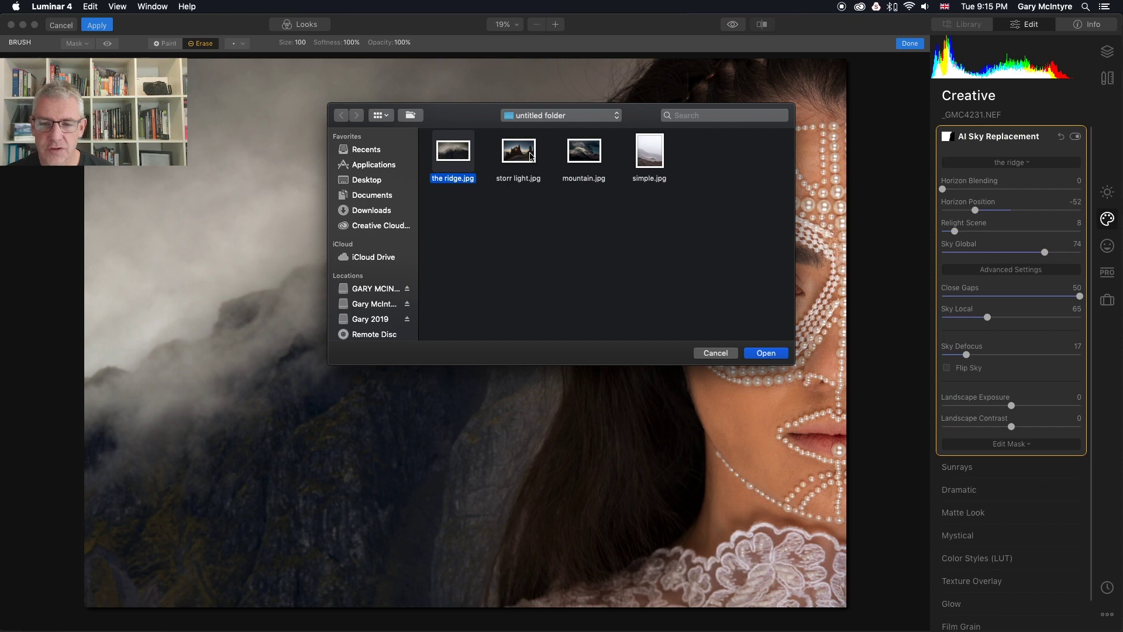
left_click(518, 152)
left_click(766, 353)
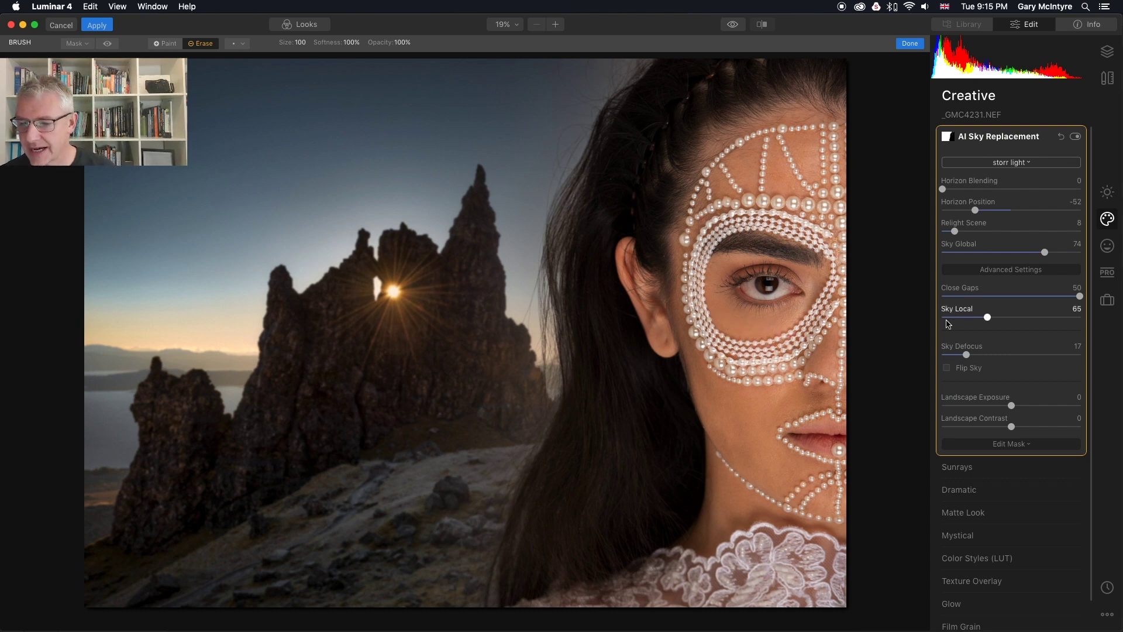
Step: Soften the storr light sky by setting Sky Defocus to about 29
left_click_drag(966, 354, 938, 361)
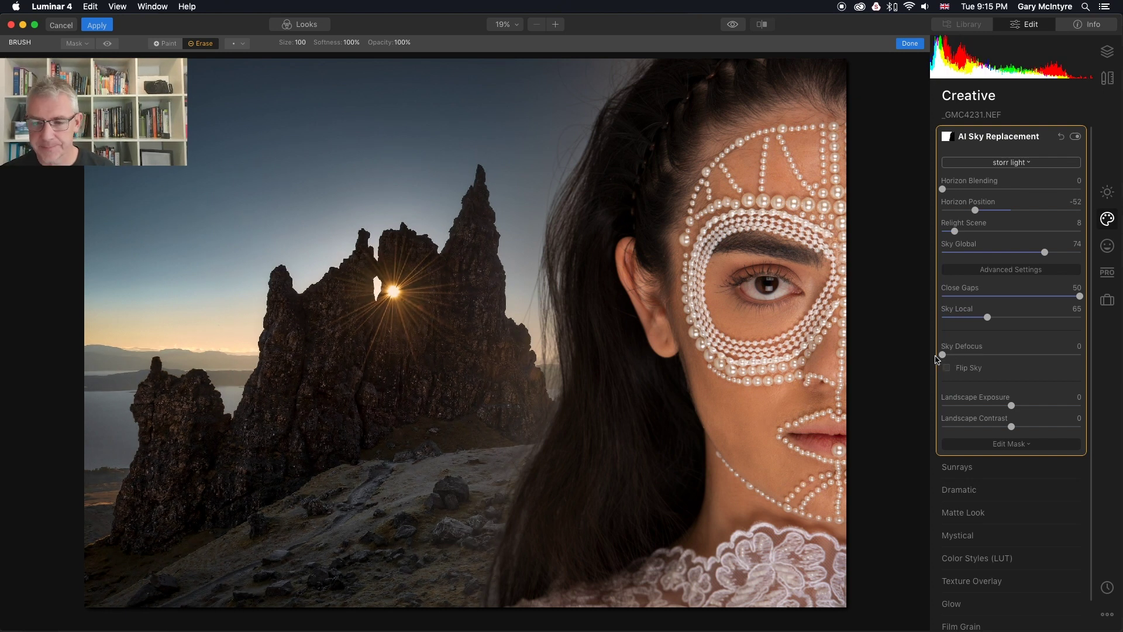
left_click_drag(943, 354, 959, 354)
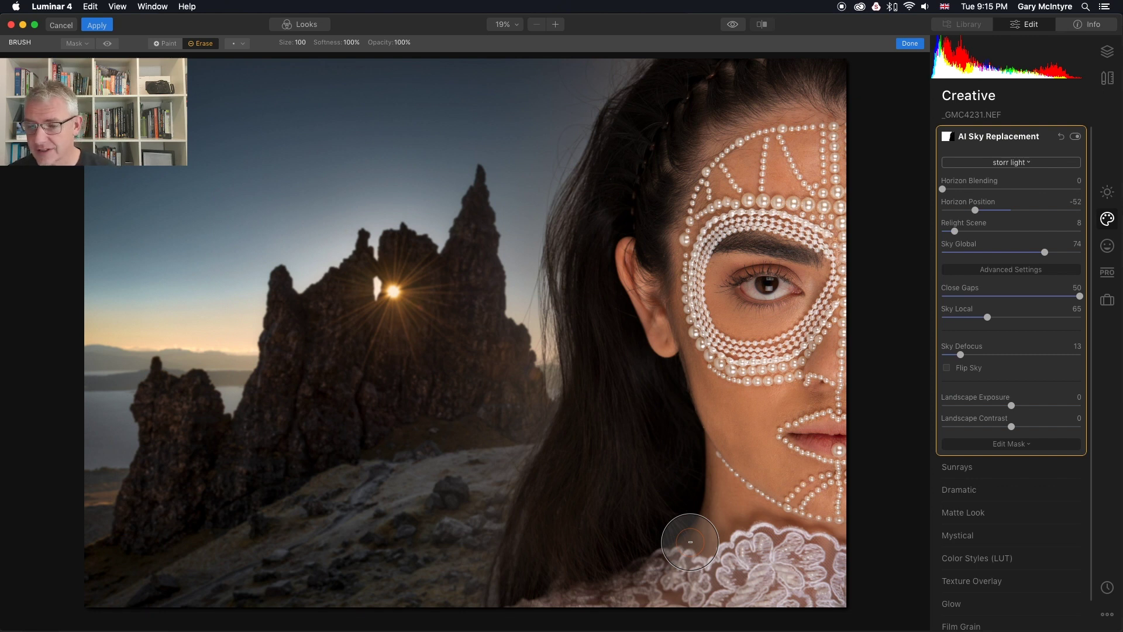
left_click_drag(960, 355, 983, 355)
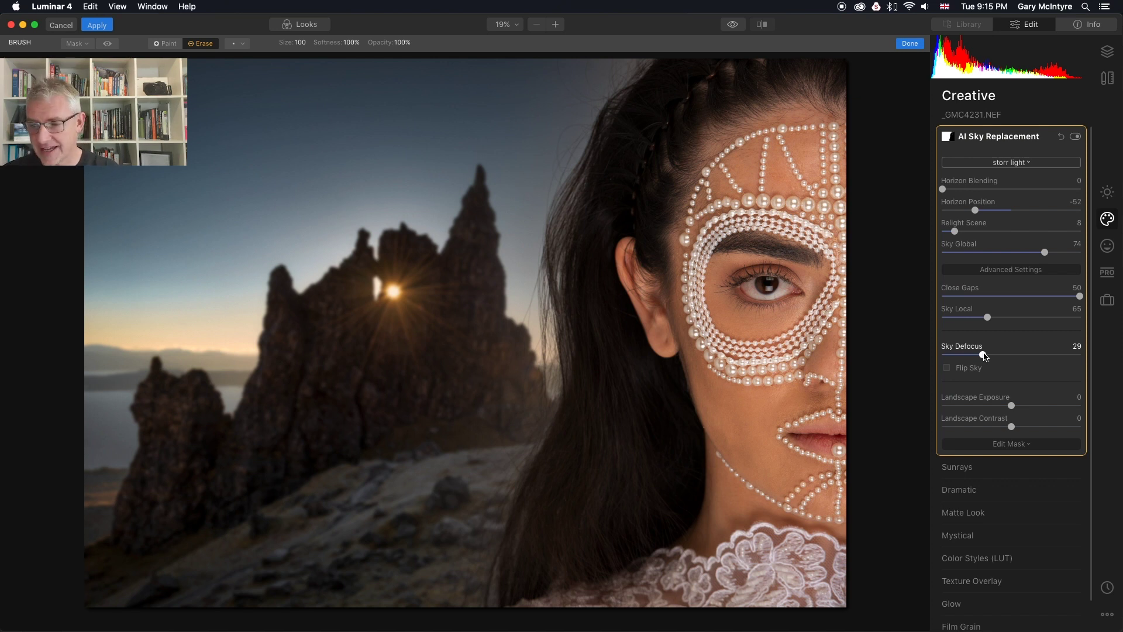
left_click(1027, 165)
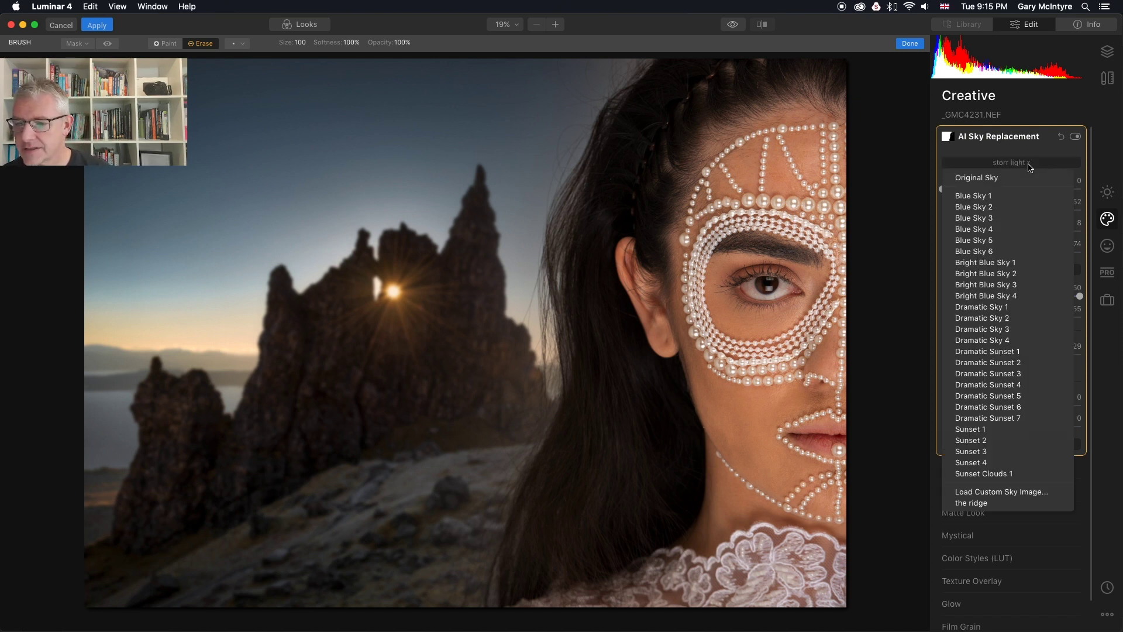
Step: Try mountain.jpg as the custom sky image
left_click(1028, 492)
left_click(583, 151)
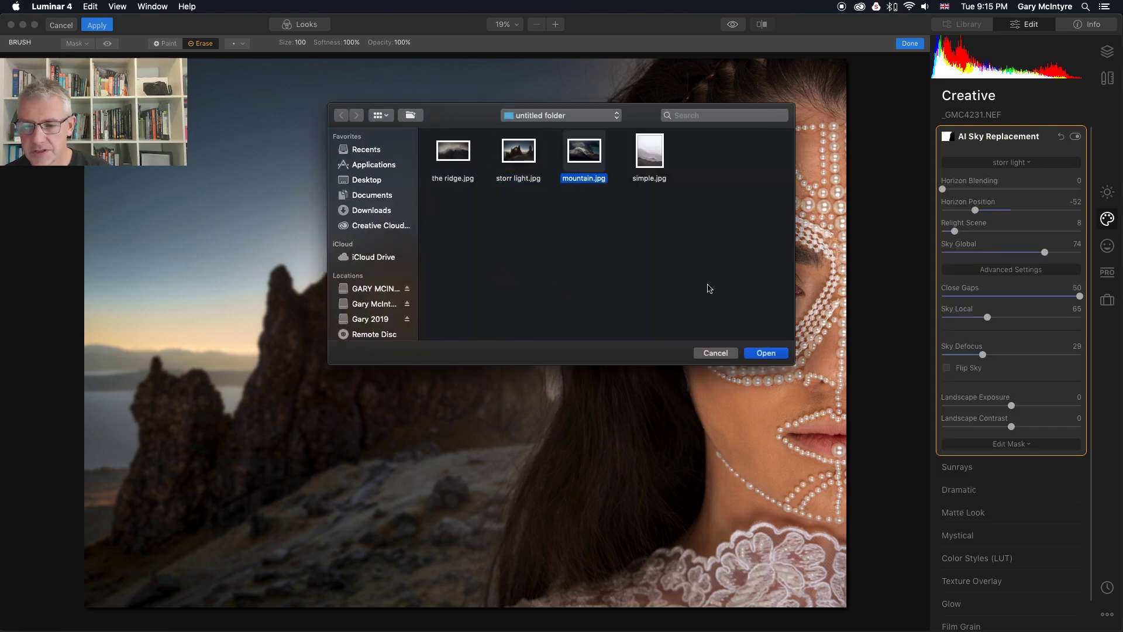
left_click(765, 353)
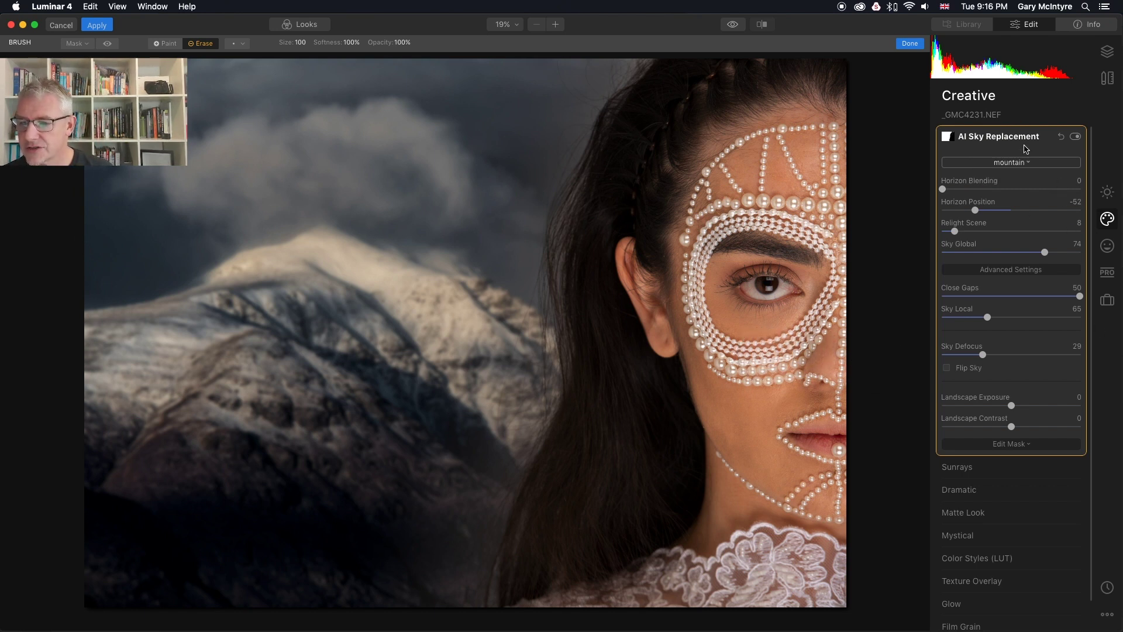
Step: Switch the sky to simple.jpg and lower Sky Defocus to 11
left_click(1028, 163)
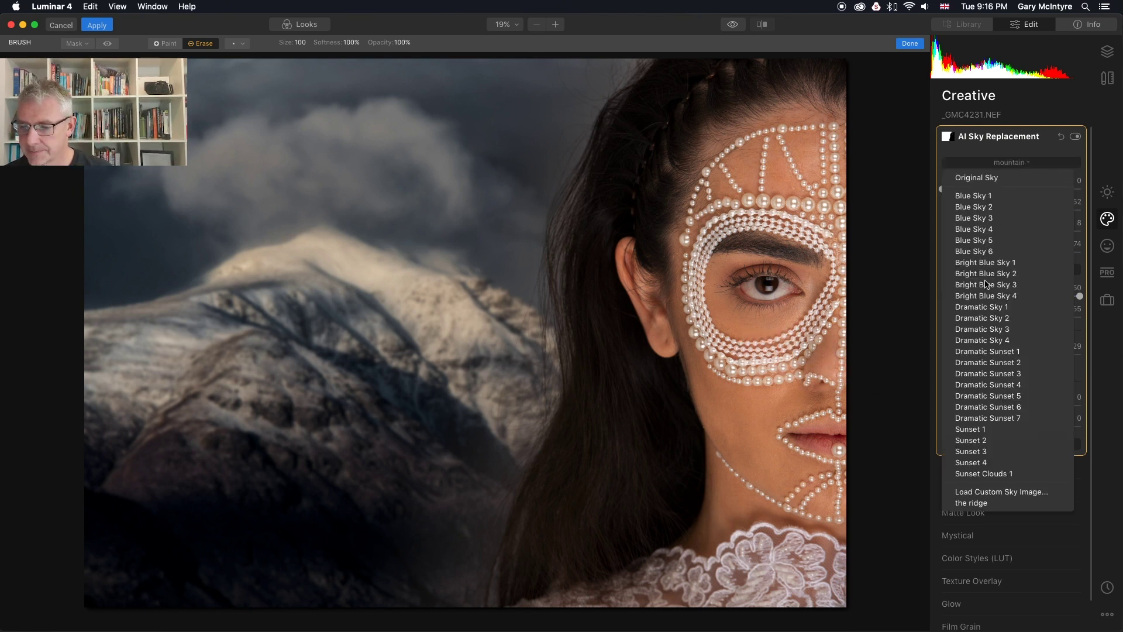
left_click(1014, 491)
left_click(658, 156)
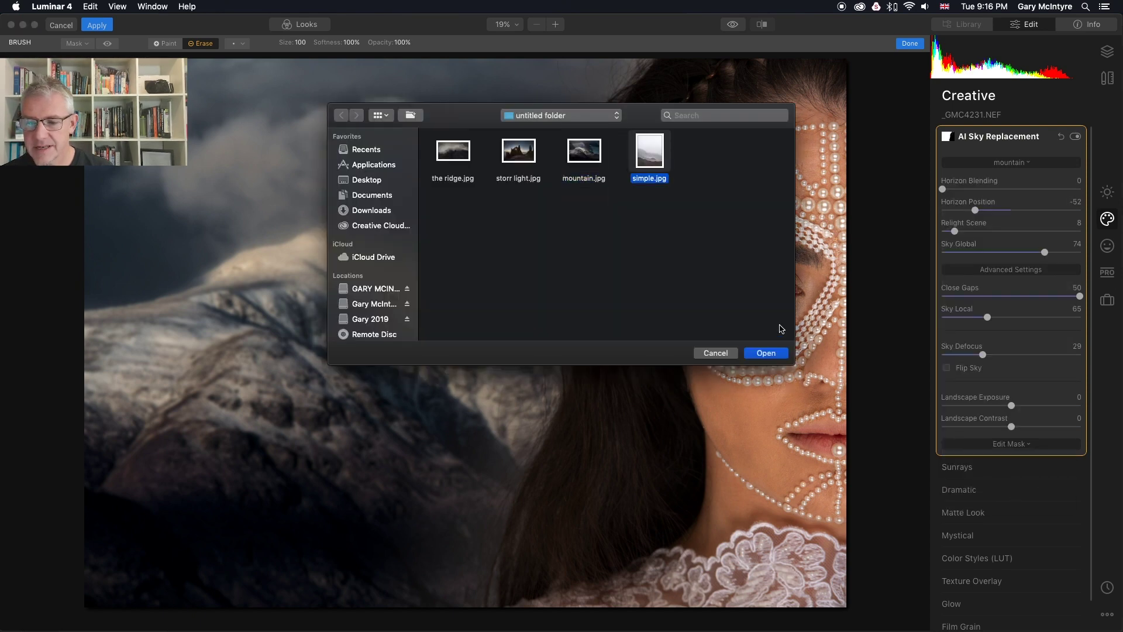
left_click(767, 354)
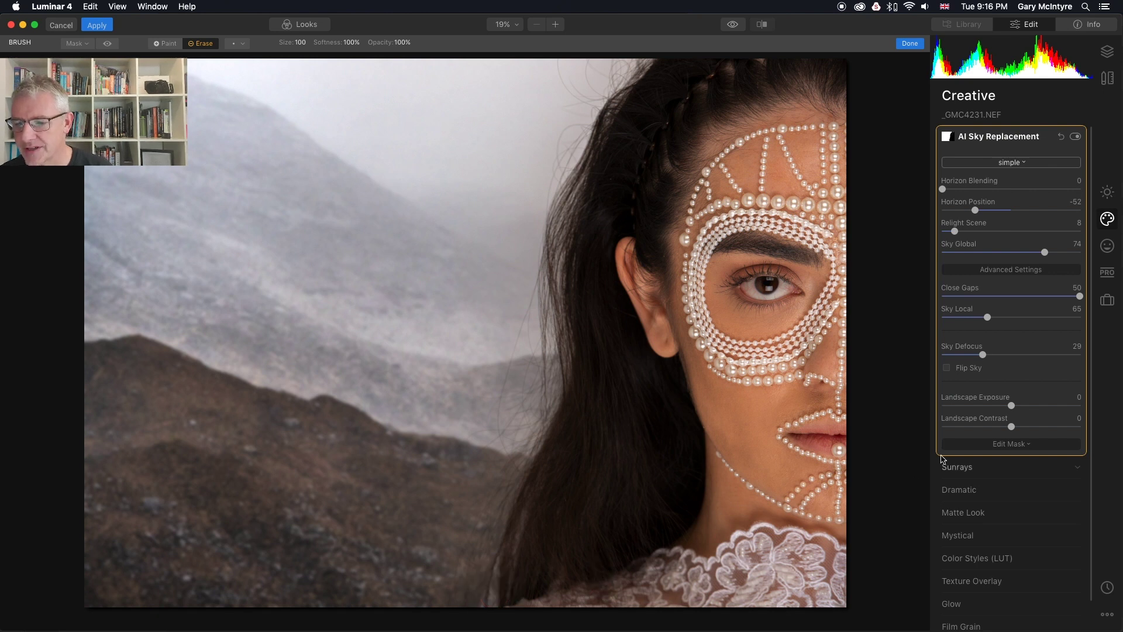
left_click_drag(983, 355, 958, 355)
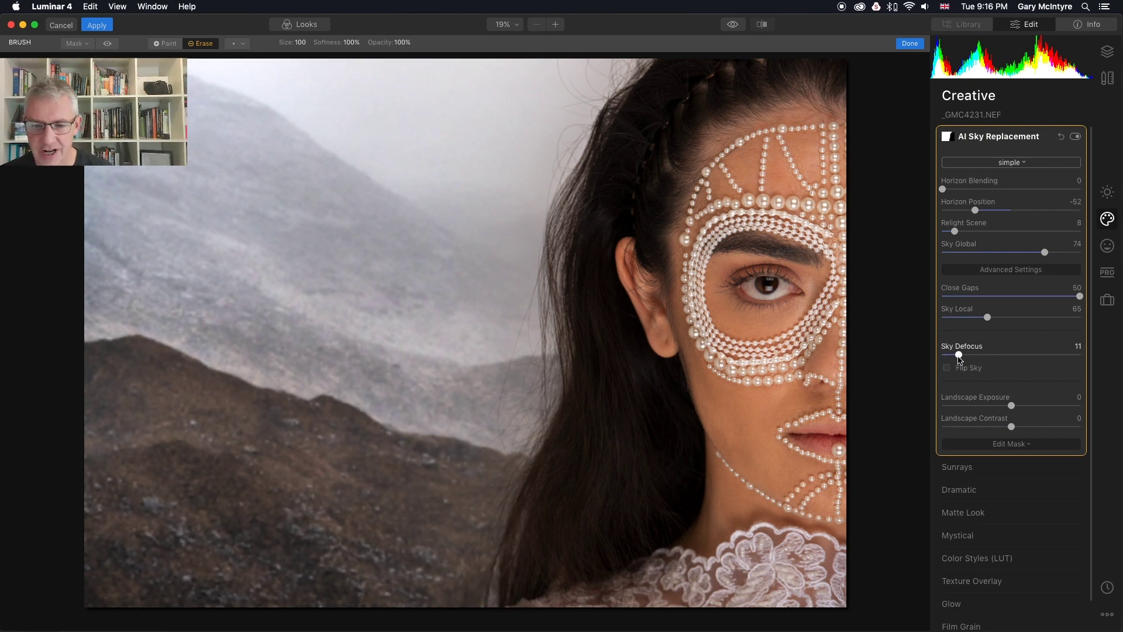